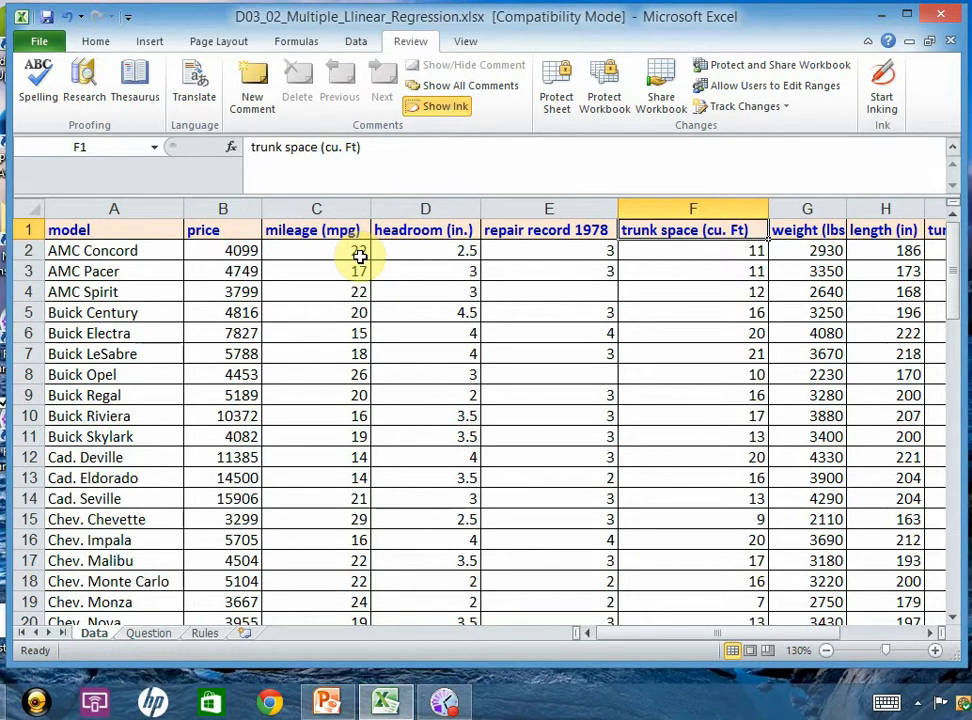
Review the column headers from weight through make in the Data sheet, then return to the first cell
key(Right)
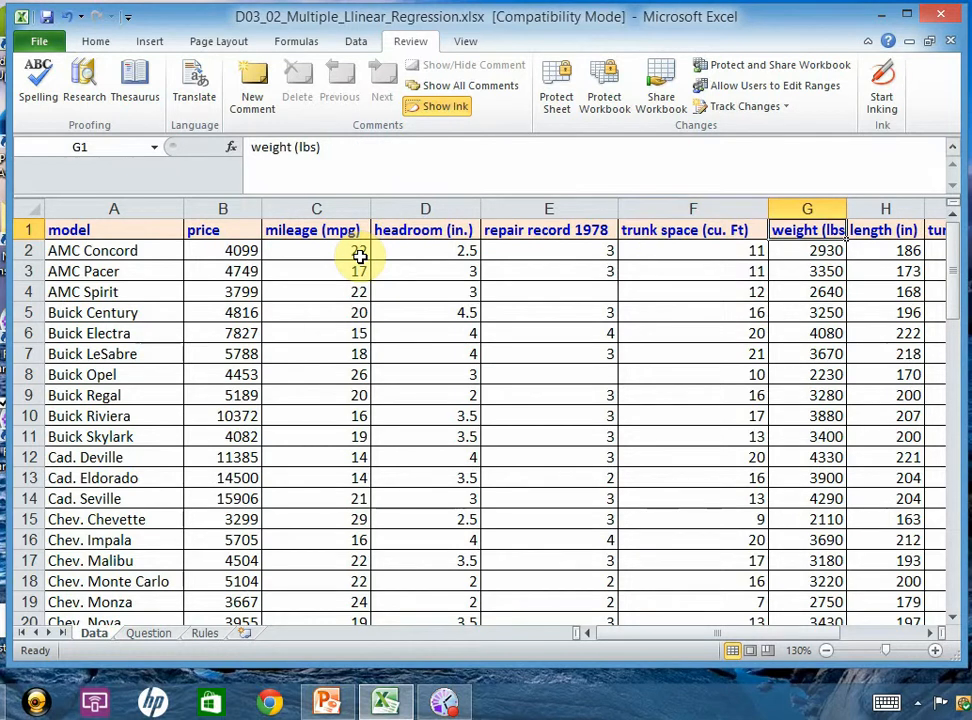
key(Right)
key(Right)
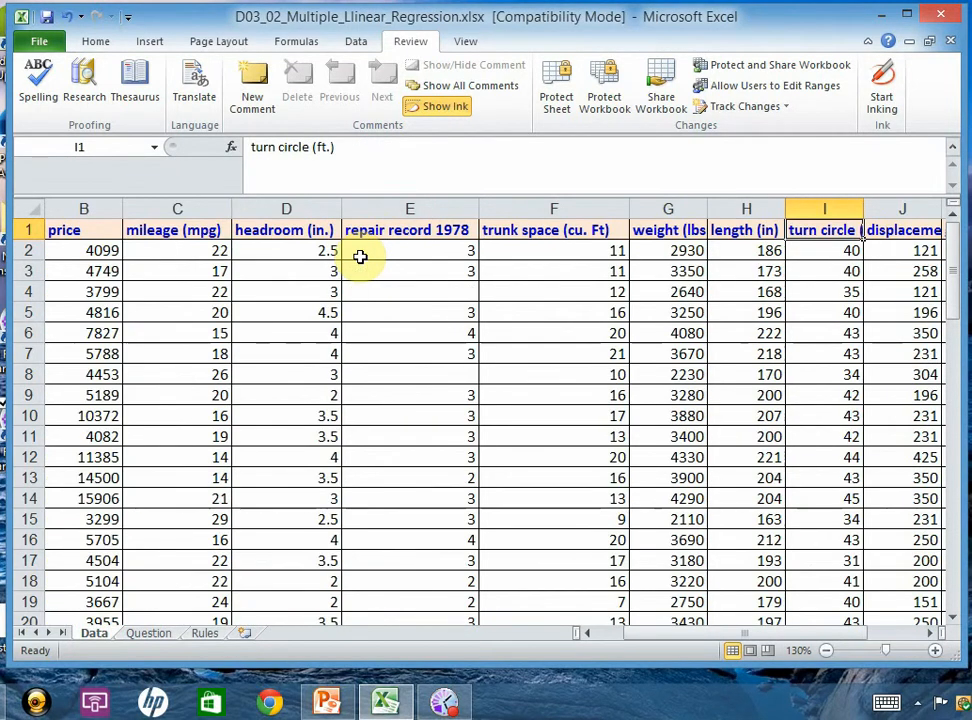
key(Right)
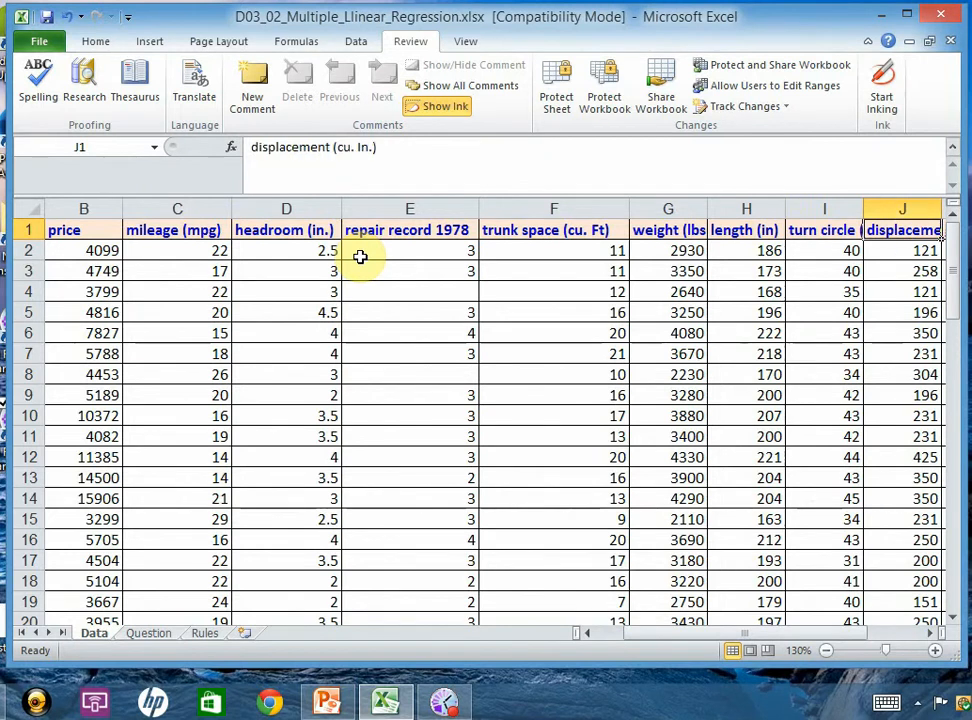
key(Right)
key(Right)
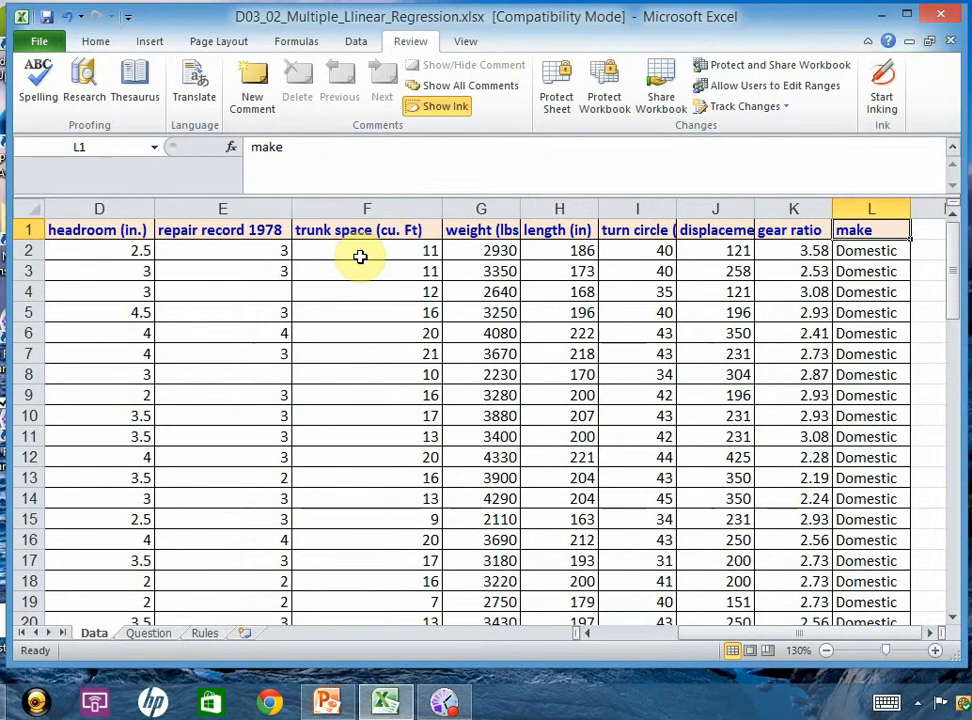
key(Left)
key(Left)
key(ctrl+Home)
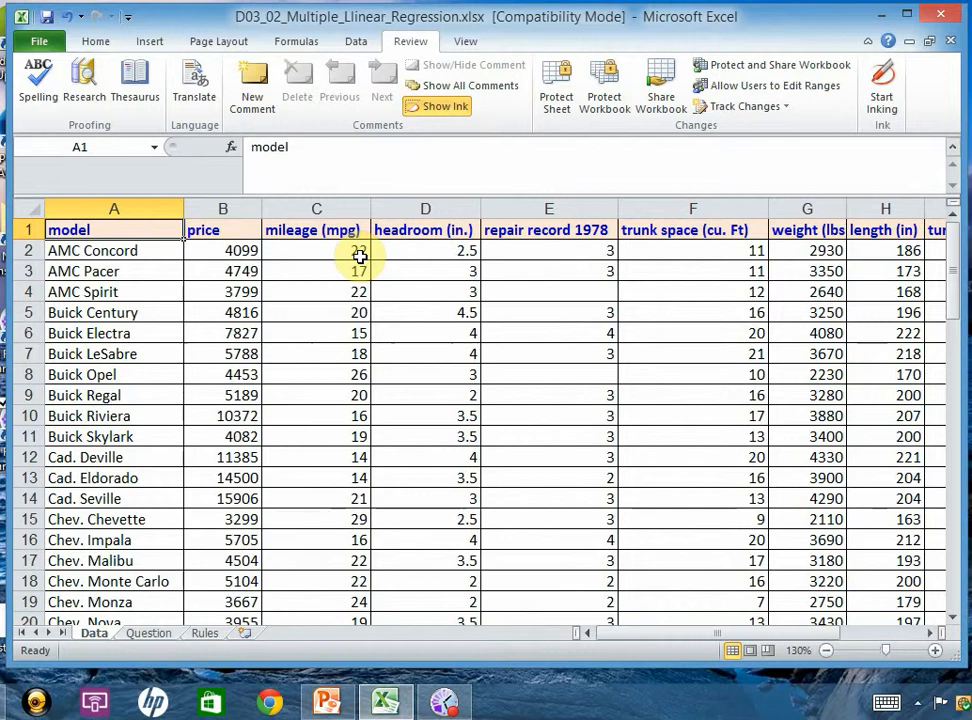
Examine the mileage, headroom, trunk space, weight and length headers as candidate regression variables
click(462, 231)
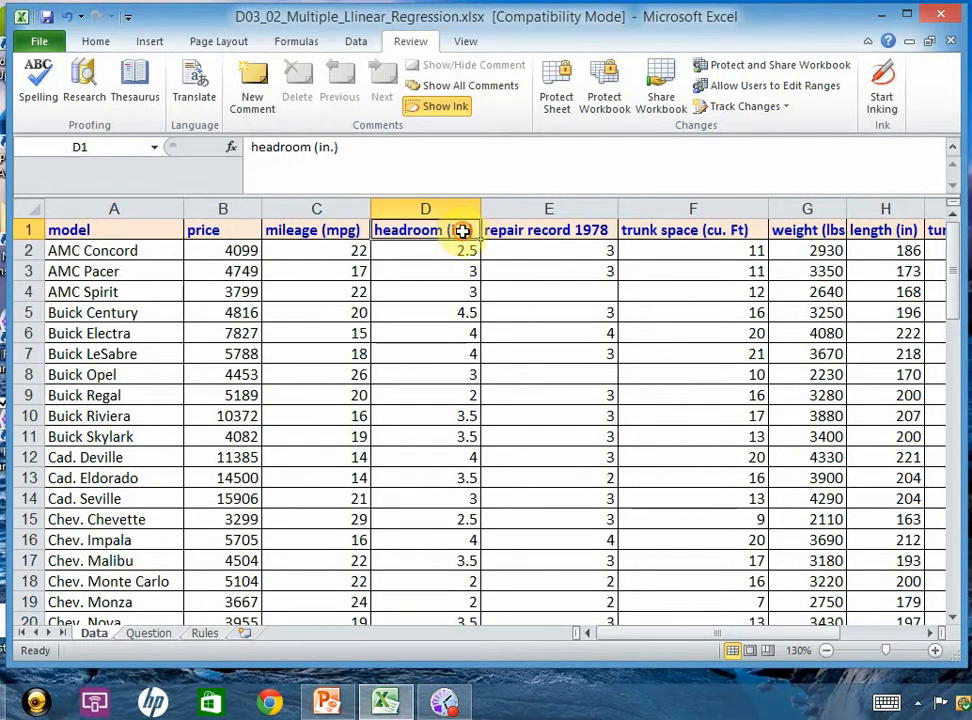
click(321, 232)
click(452, 230)
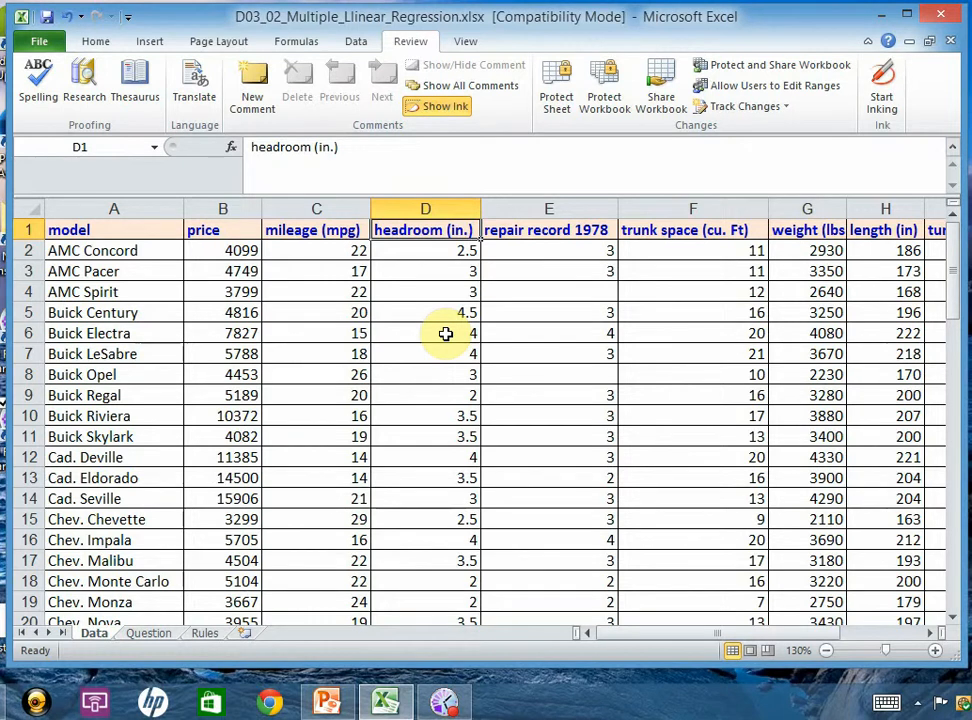
key(Right)
key(Right)
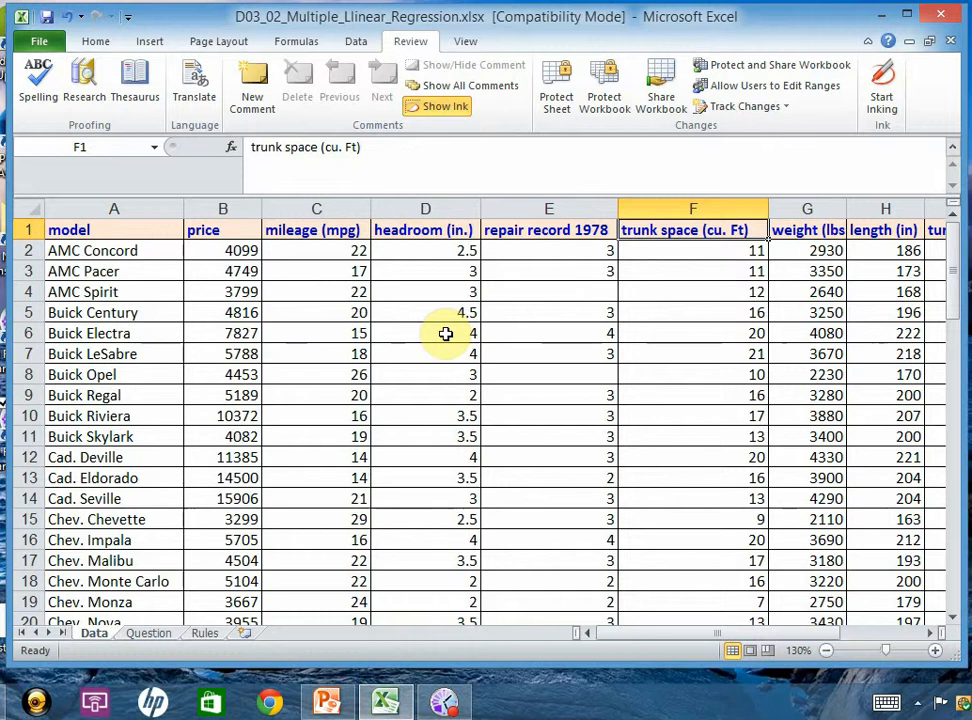
key(Right)
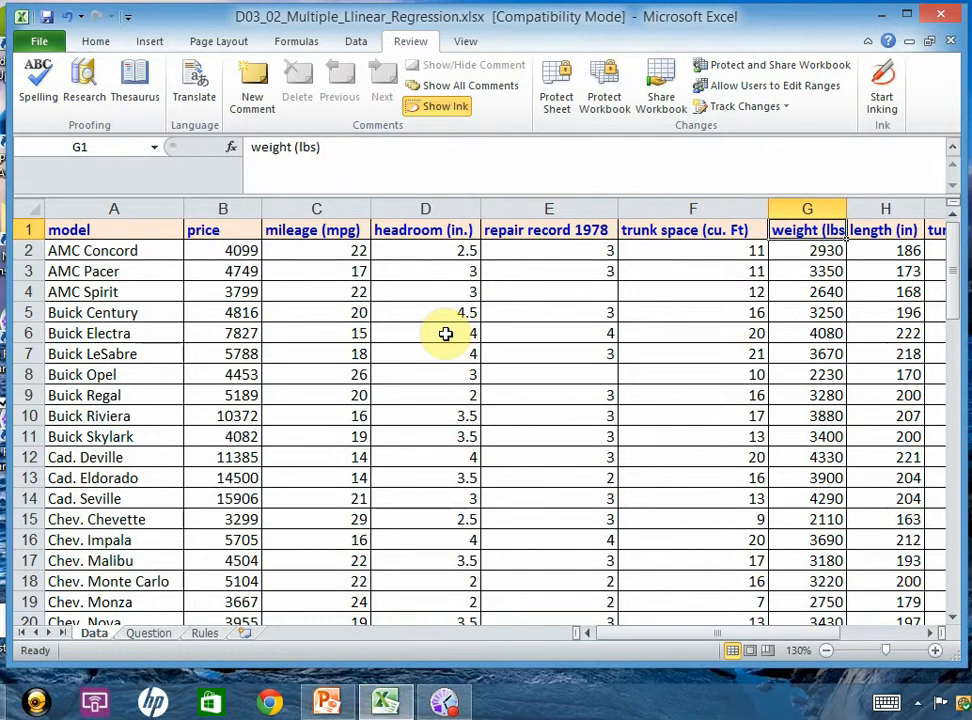
key(Right)
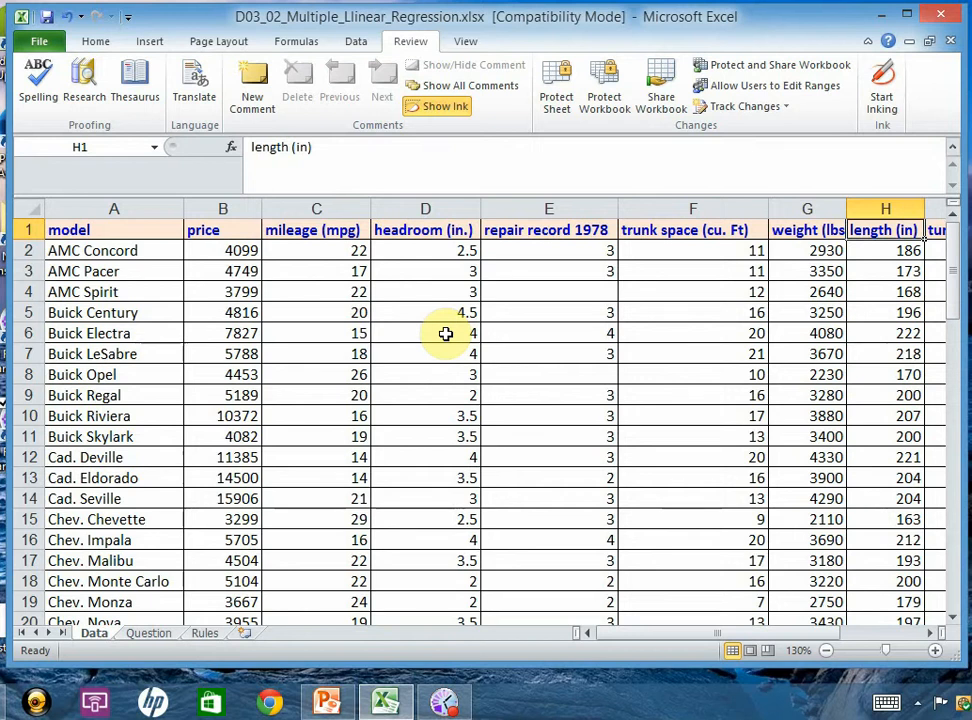
key(Right)
key(Left)
key(Left)
key(Left)
key(Left)
key(Left)
key(Left)
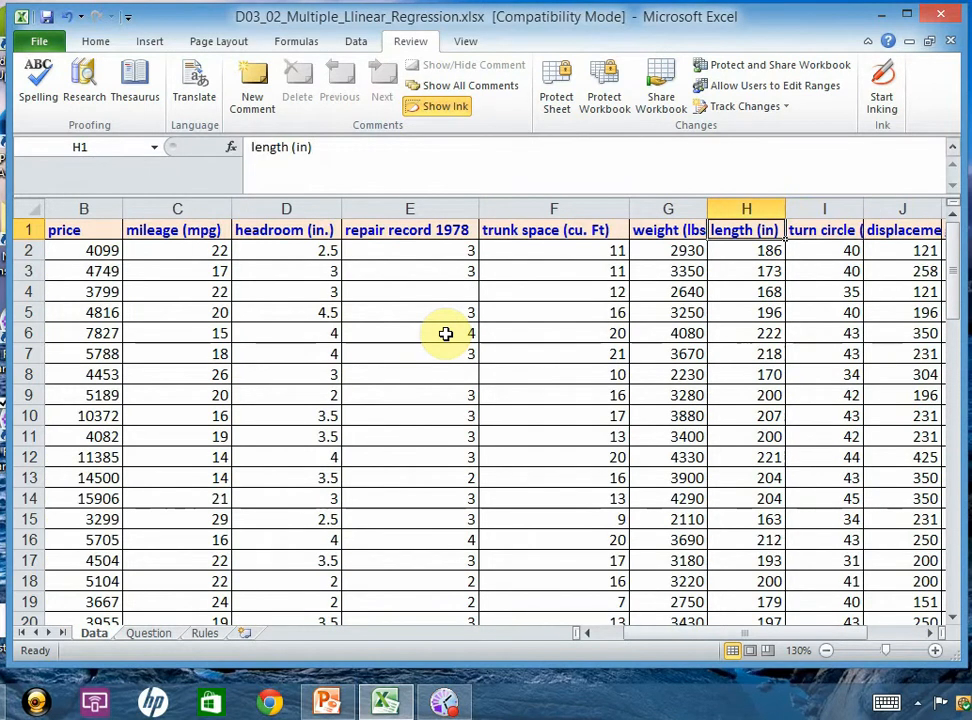
key(Left)
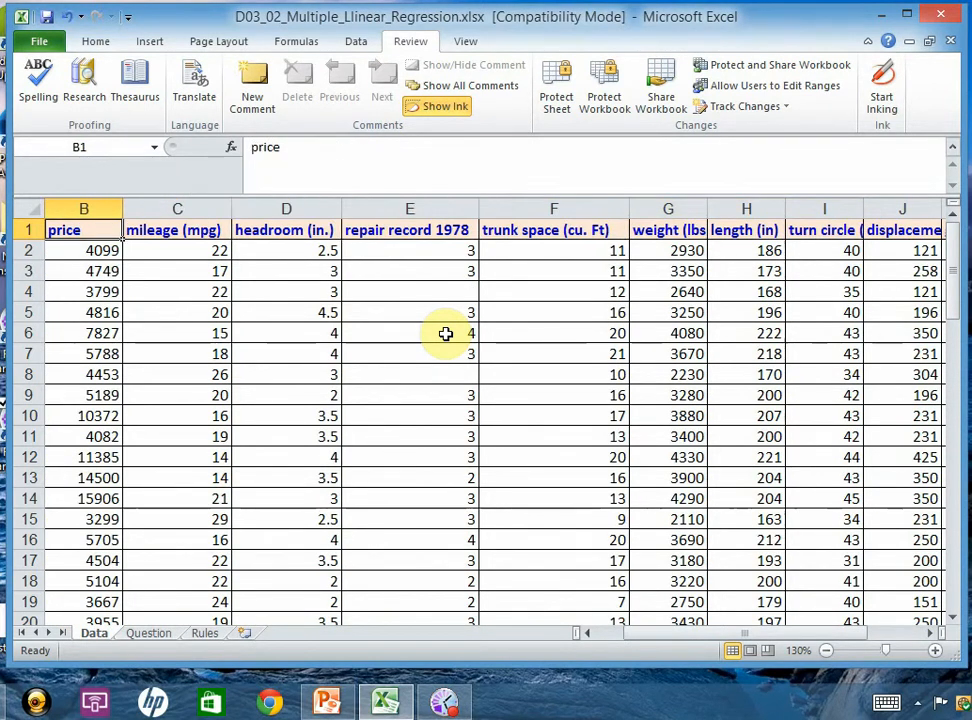
Read the Question sheet, then locate the mileage, headroom, trunk space, weight and length columns in the Data sheet
click(152, 635)
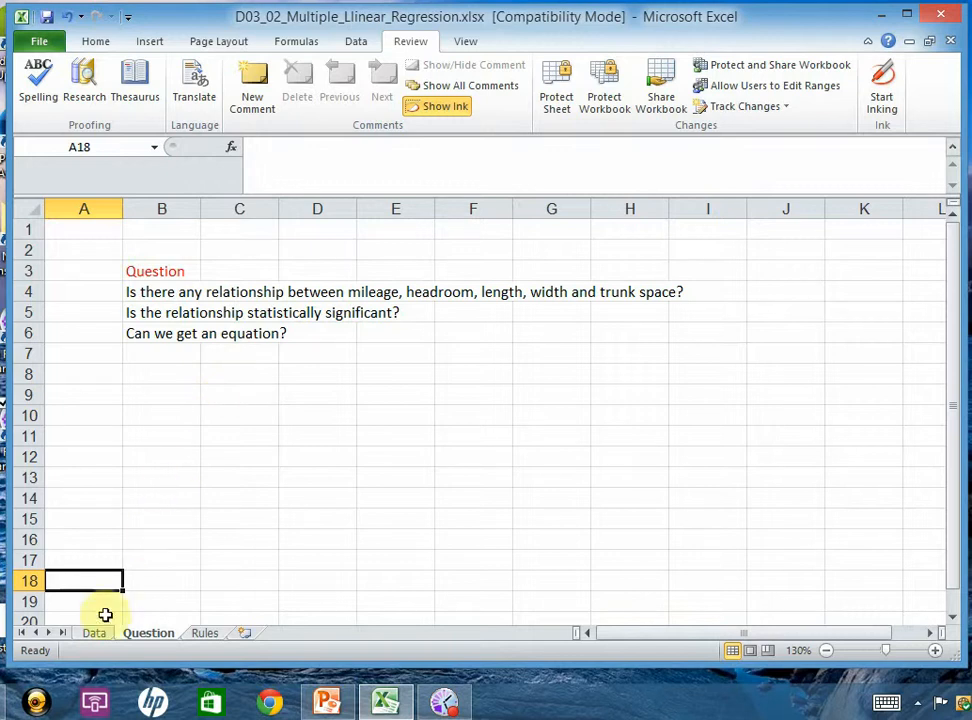
click(95, 634)
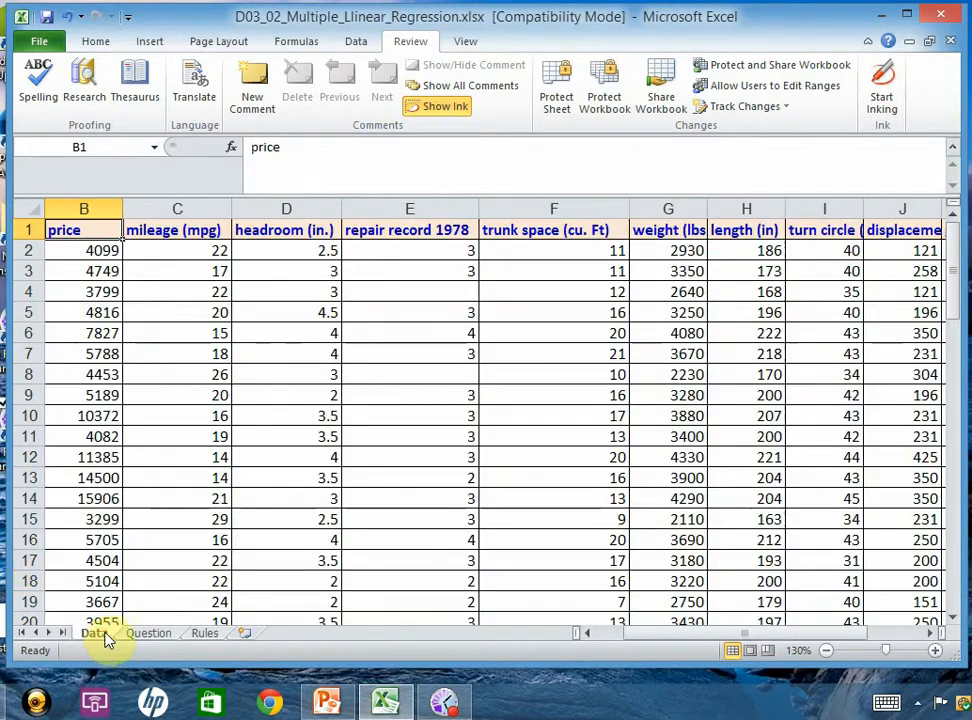
click(203, 232)
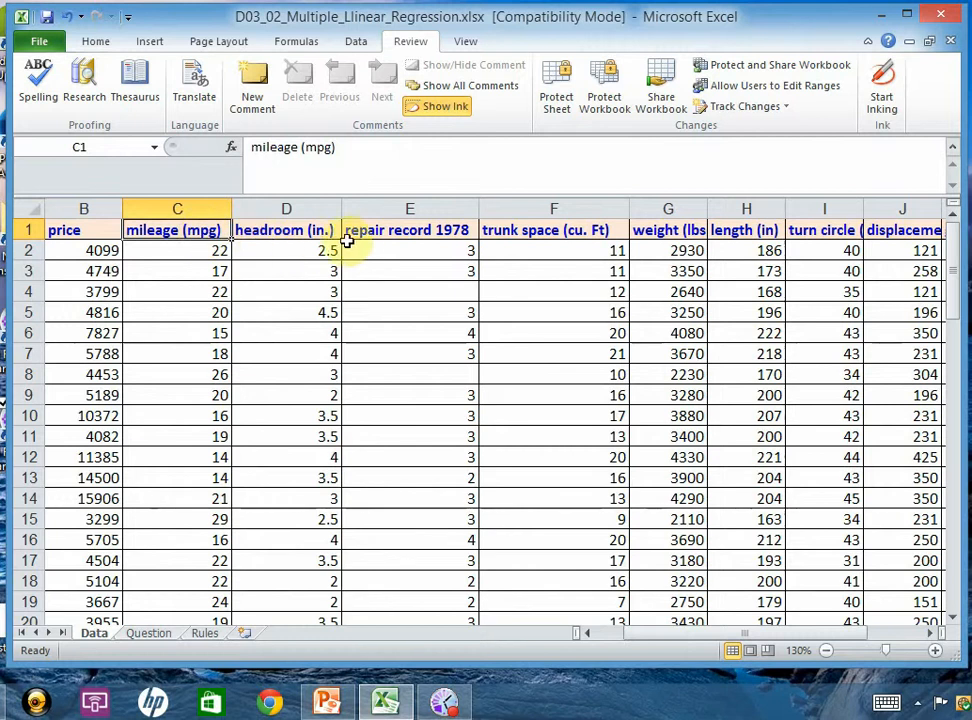
click(280, 232)
click(580, 231)
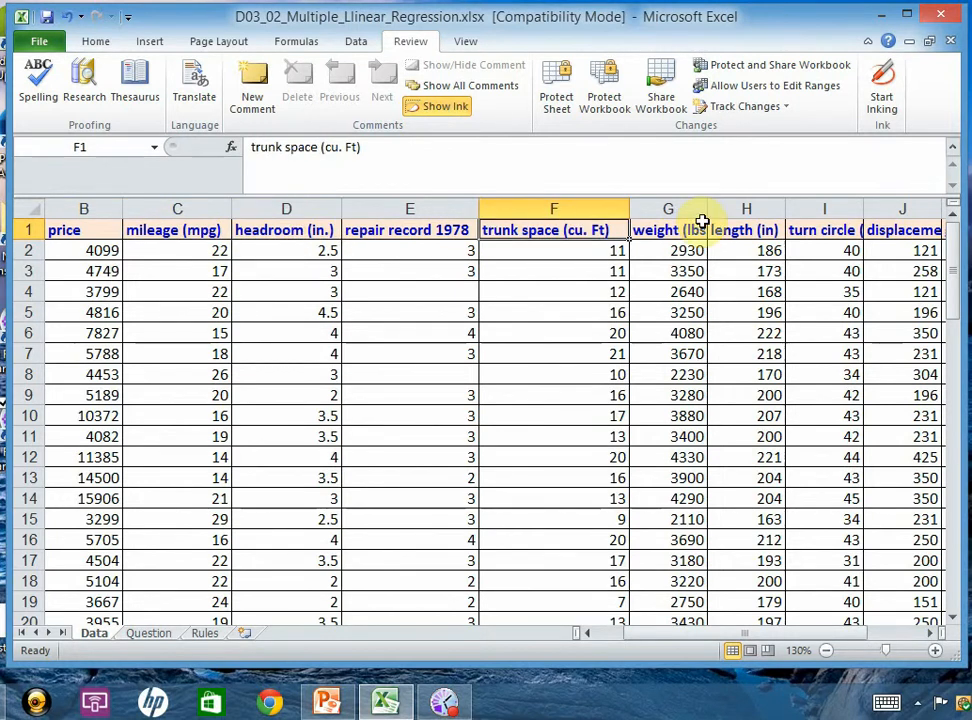
click(700, 228)
click(746, 228)
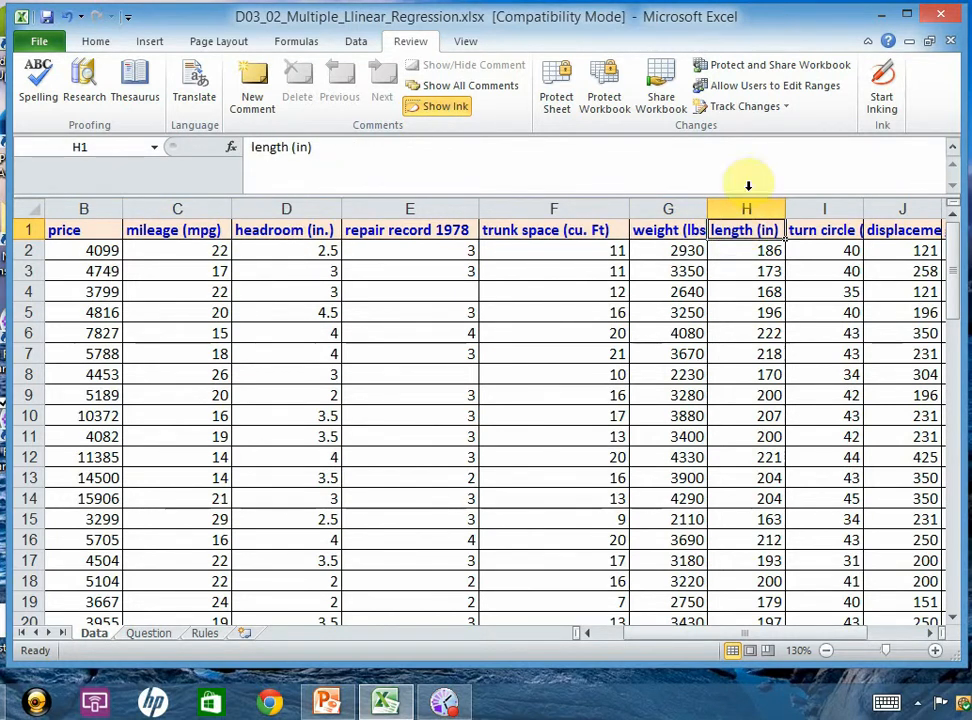
click(96, 41)
click(358, 42)
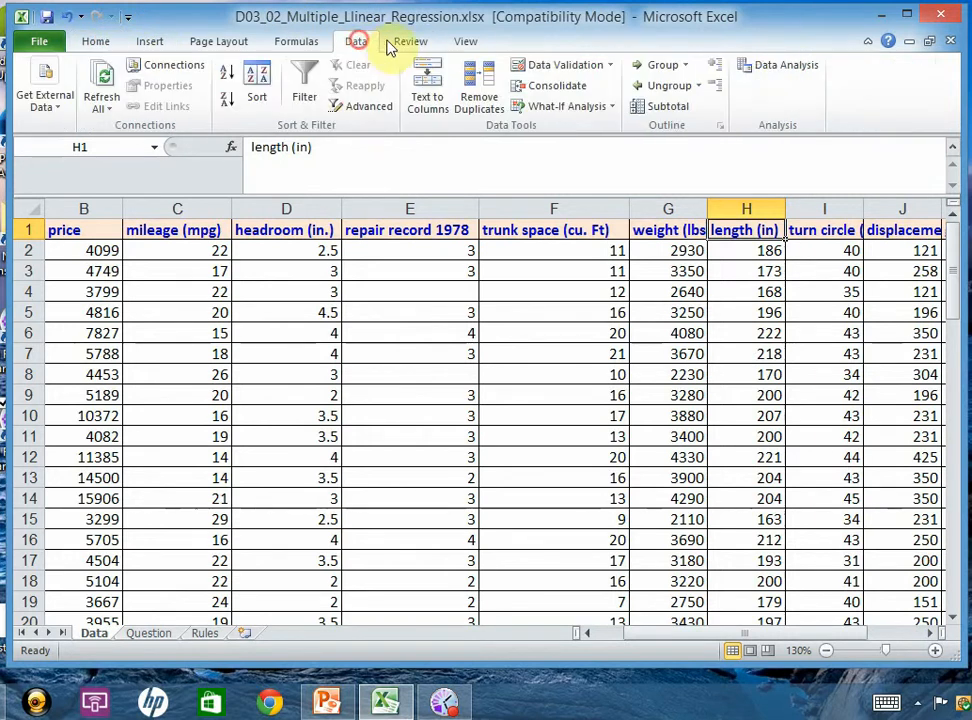
click(778, 66)
click(630, 292)
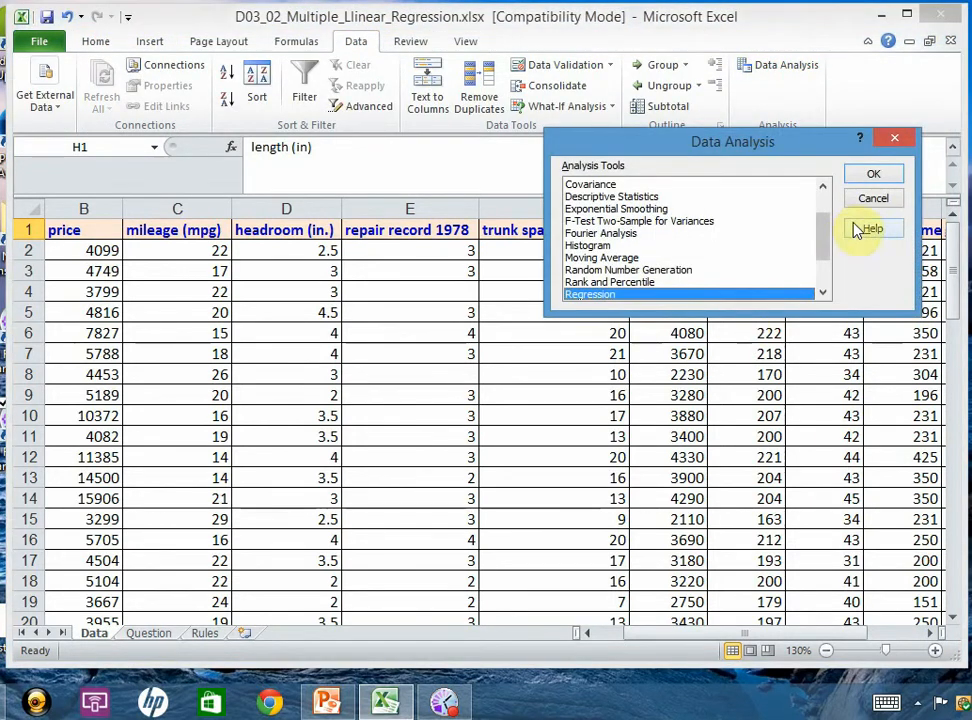
click(866, 177)
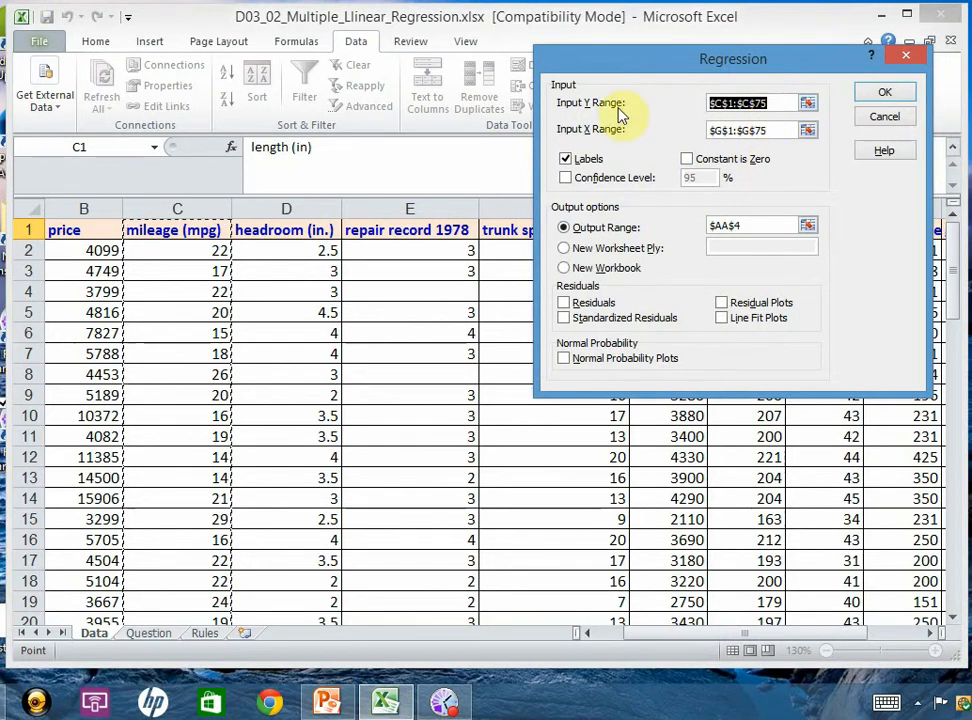
click(900, 120)
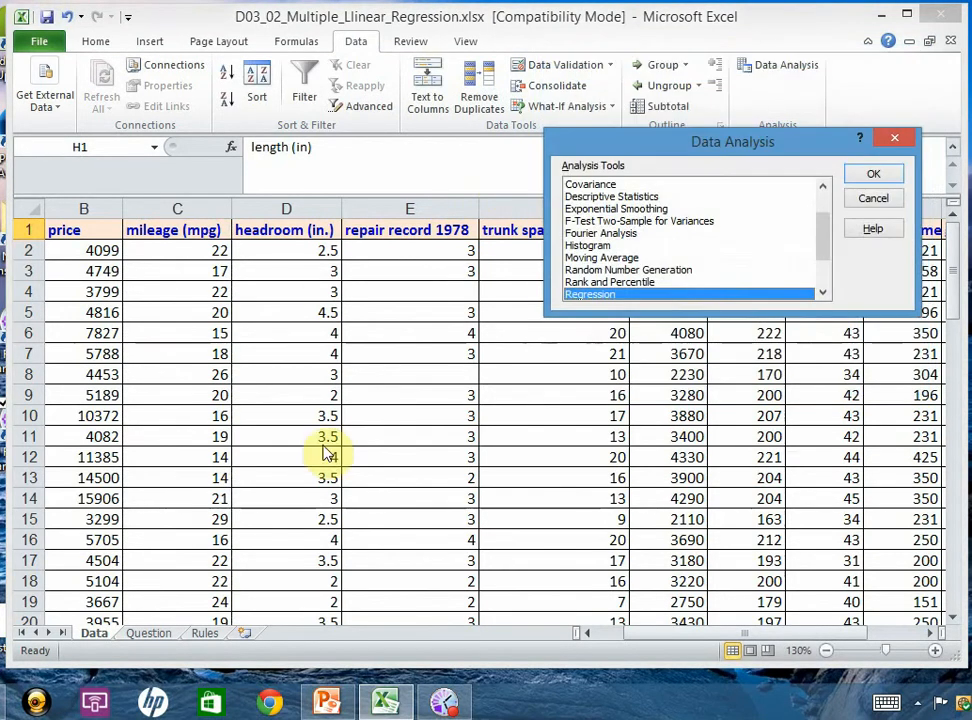
click(882, 199)
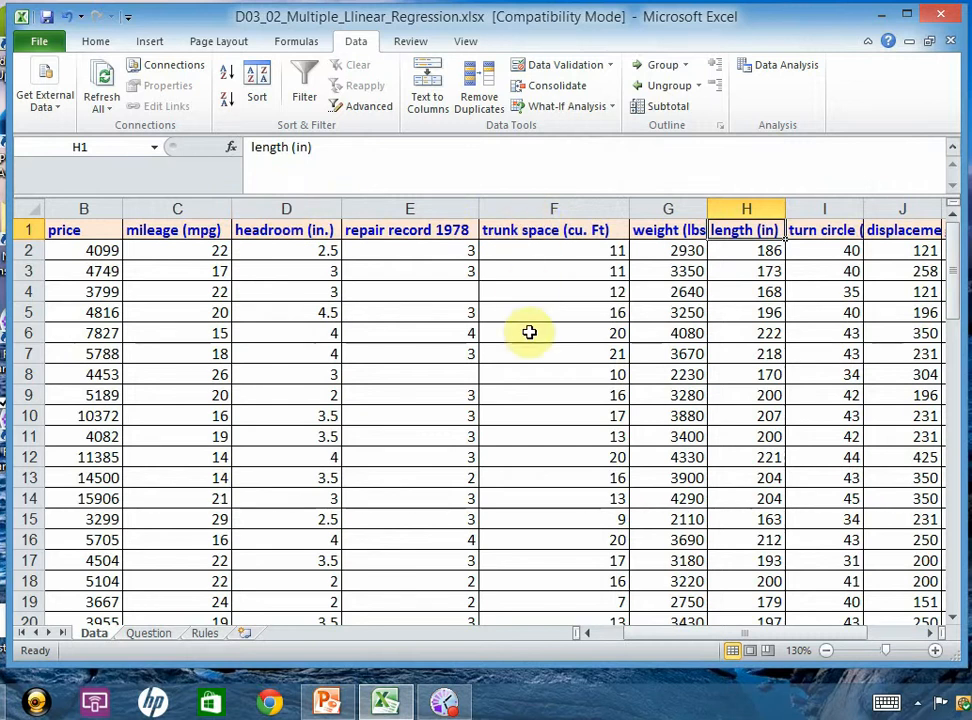
Check where the trunk space, weight, length and headroom columns sit relative to each other
click(572, 232)
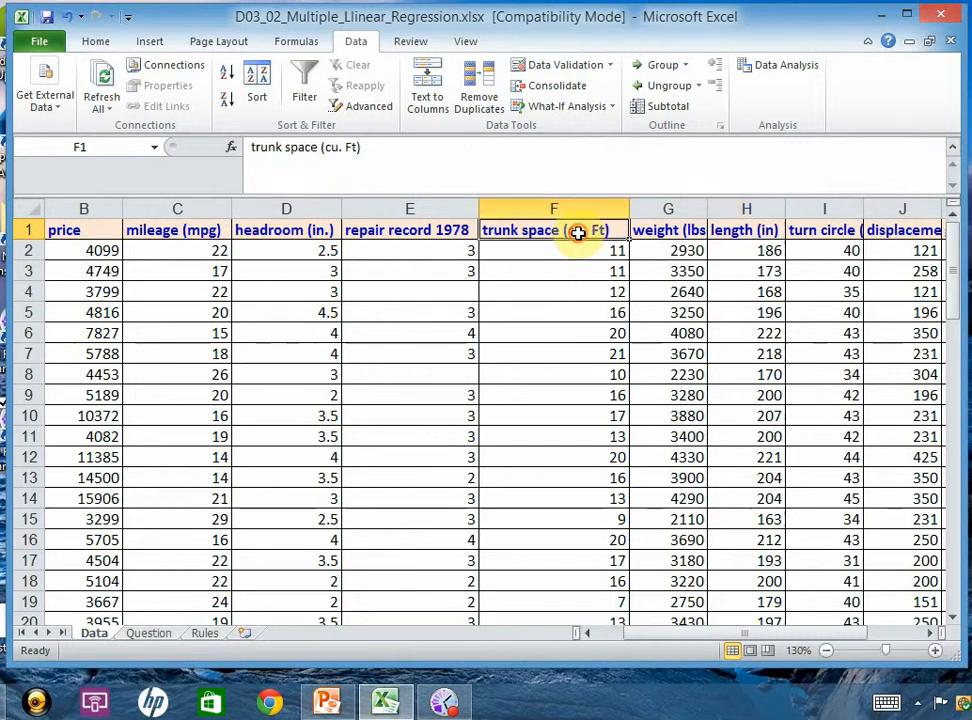
click(642, 232)
click(742, 228)
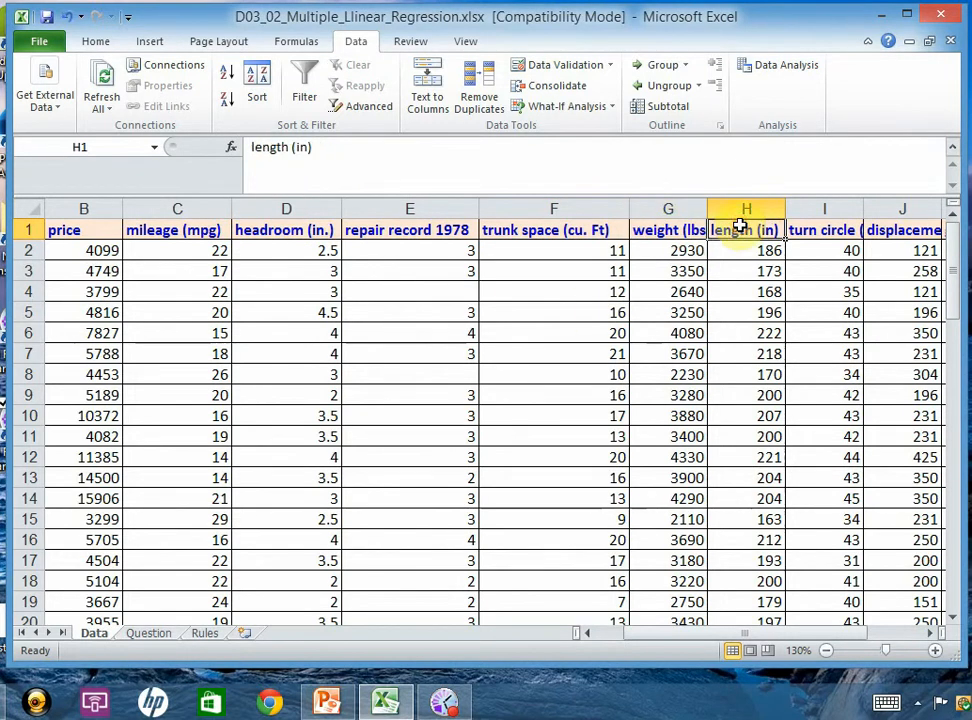
click(295, 231)
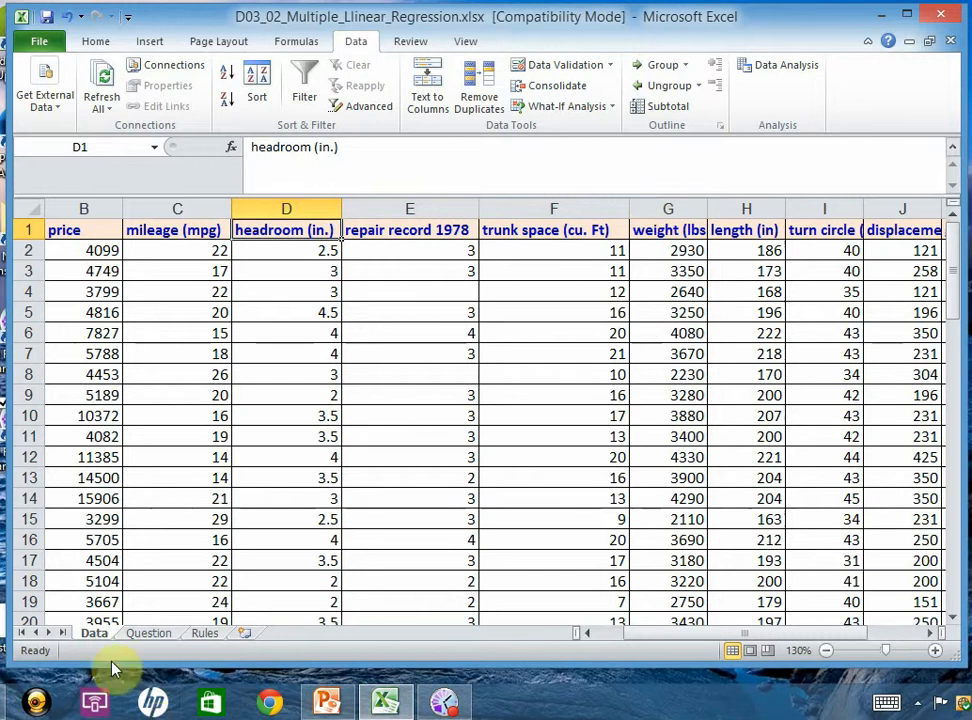
Create a copy of the Data sheet at the end of the same workbook
right_click(100, 632)
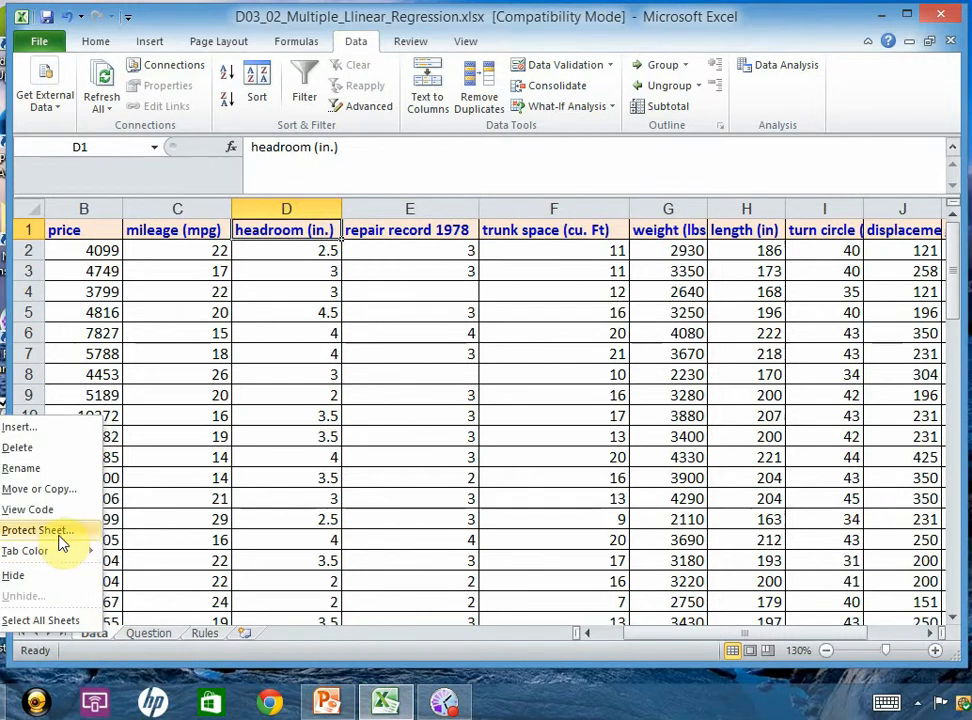
click(40, 489)
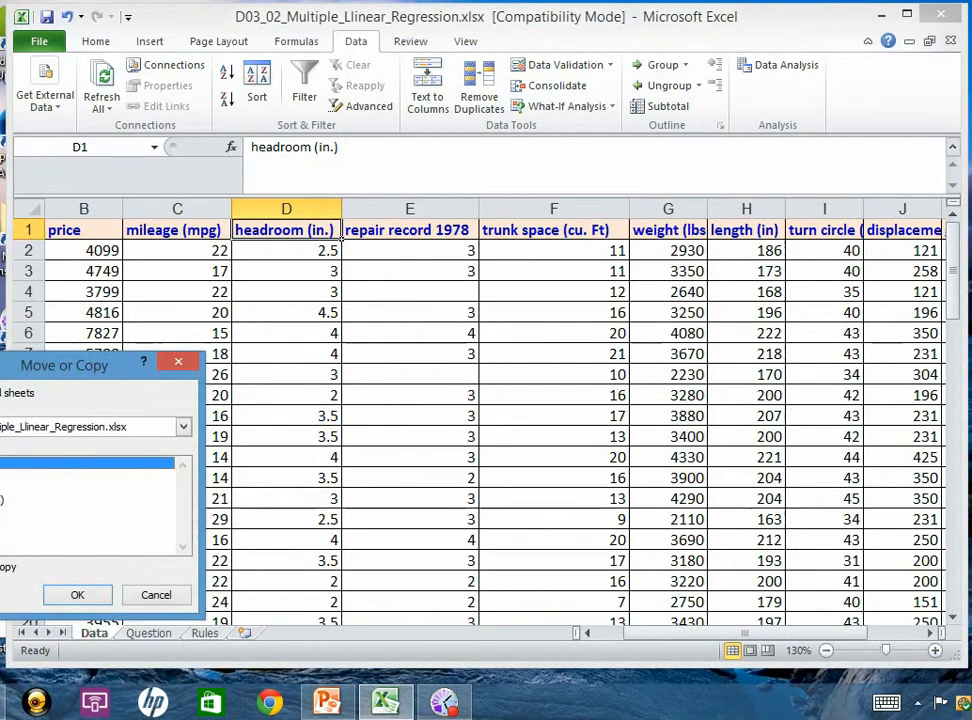
drag(42, 367, 259, 333)
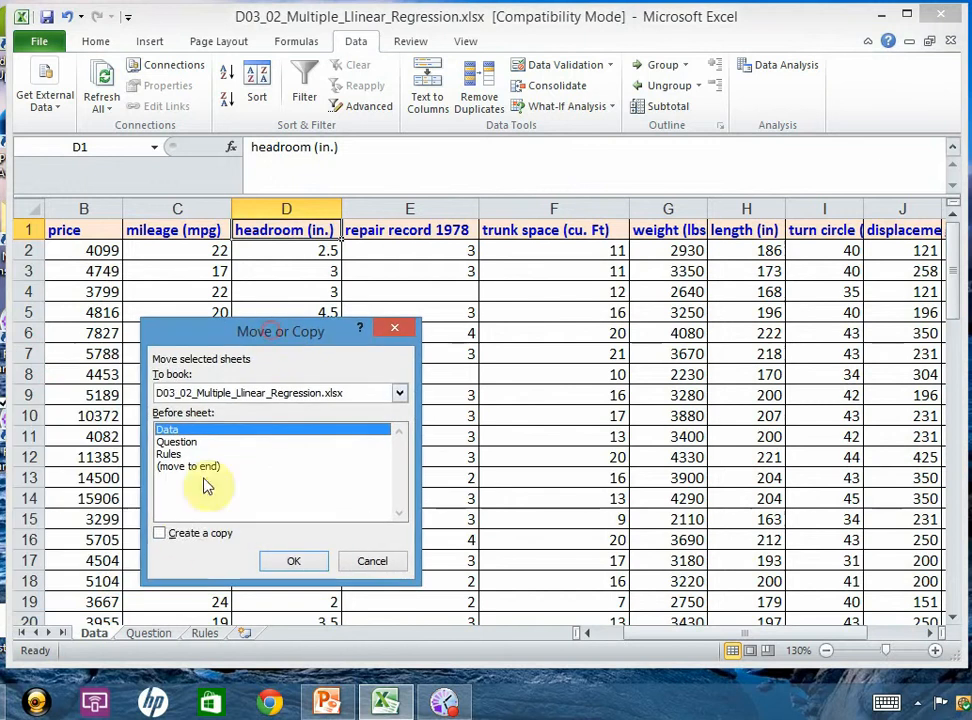
click(159, 533)
click(200, 465)
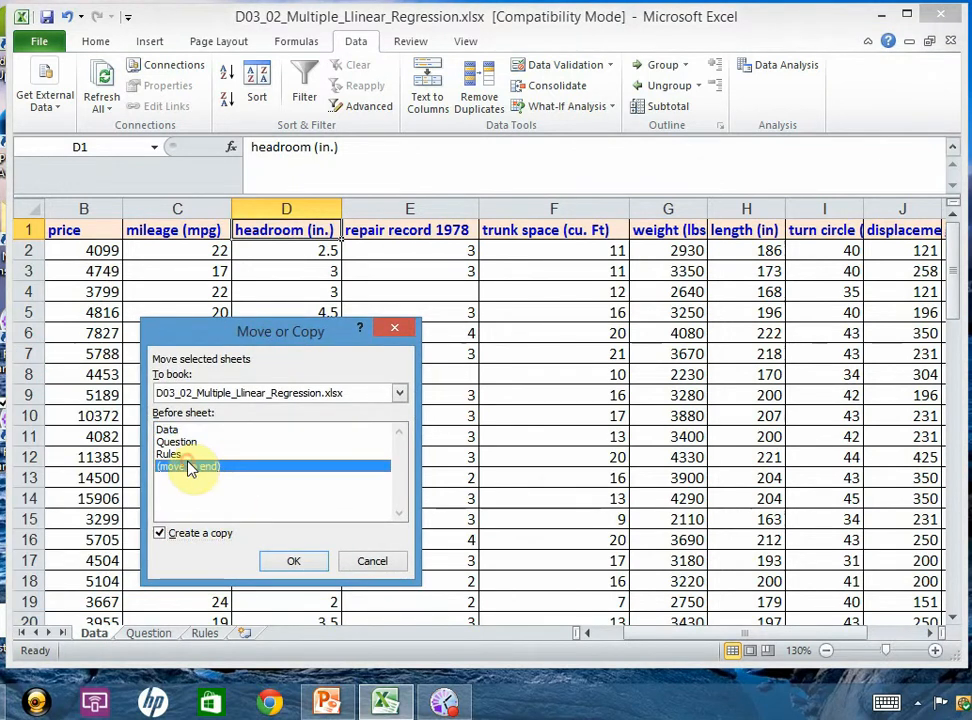
click(295, 567)
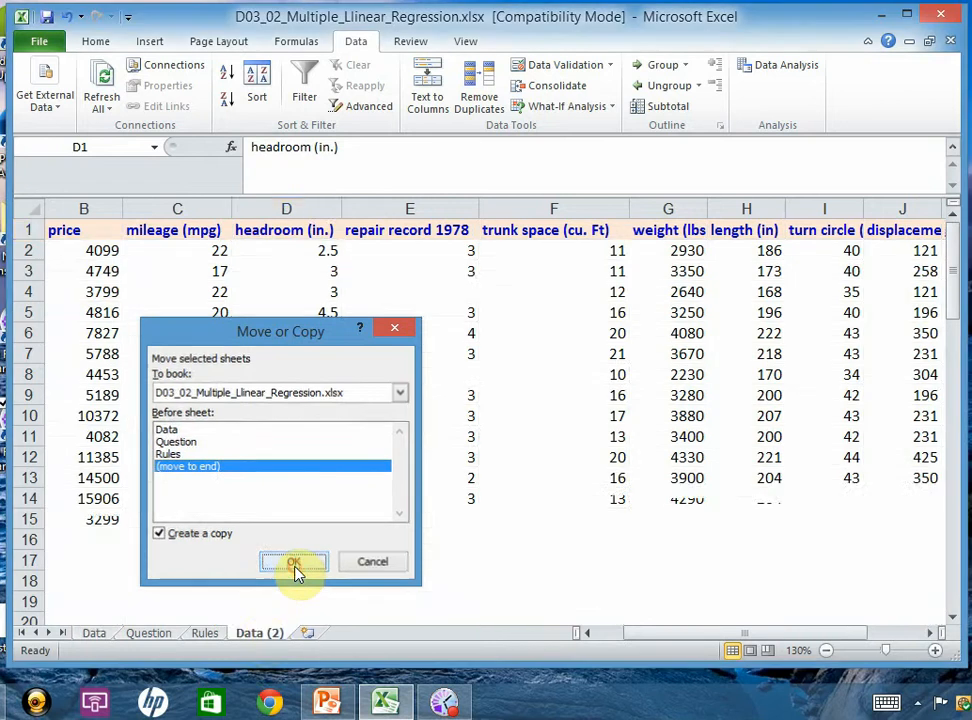
Rename the copied sheet Data_Arranged and return to the original Data sheet
double_click(260, 634)
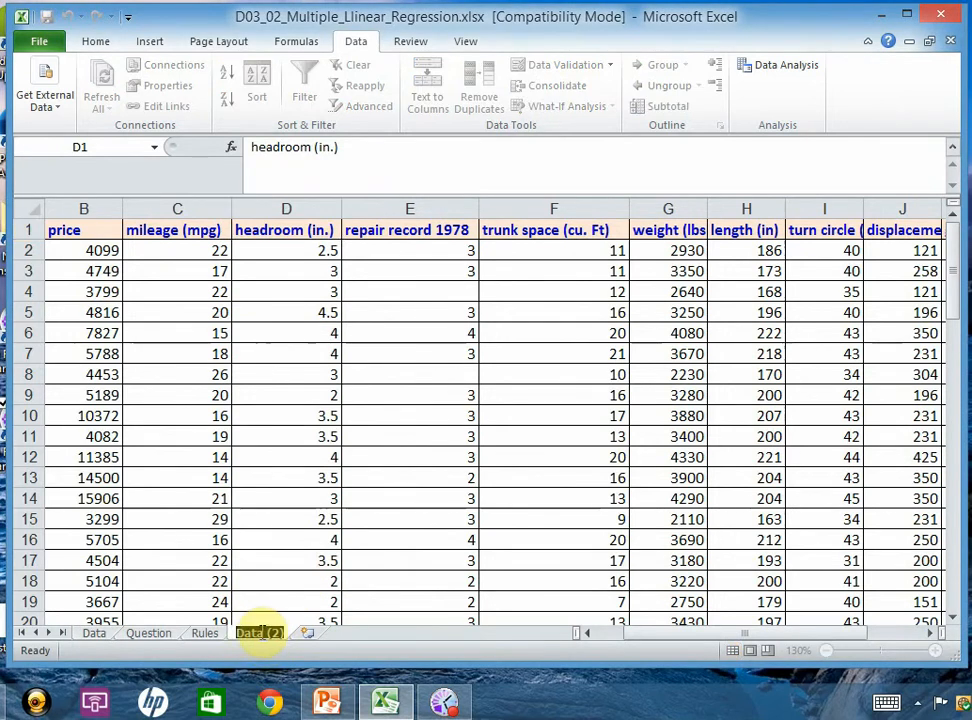
drag(265, 633, 304, 633)
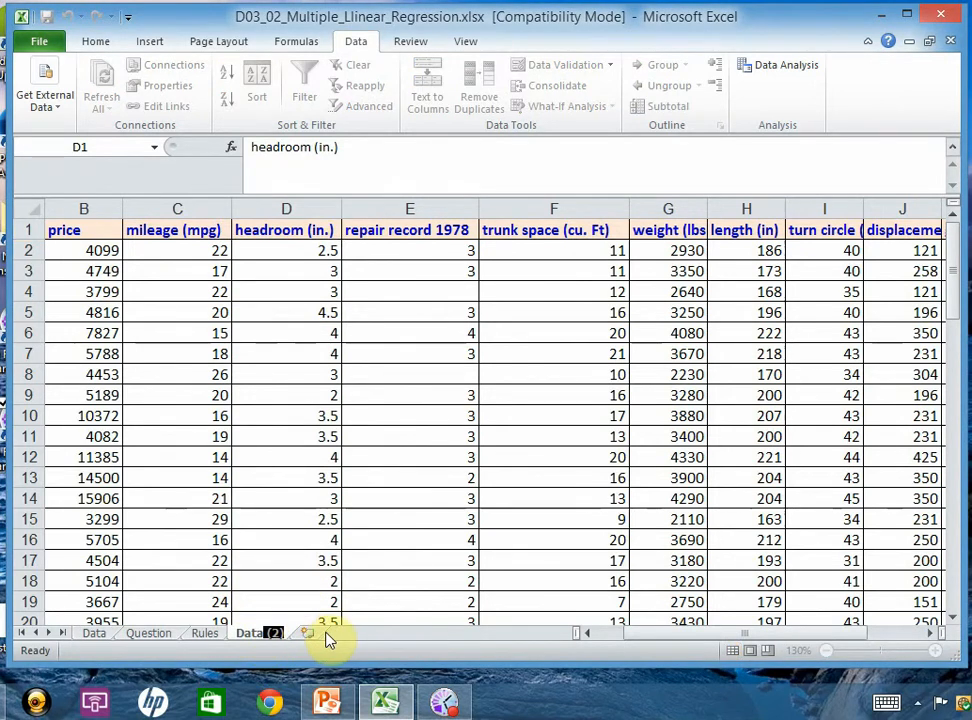
key(BackSpace)
text(Arr)
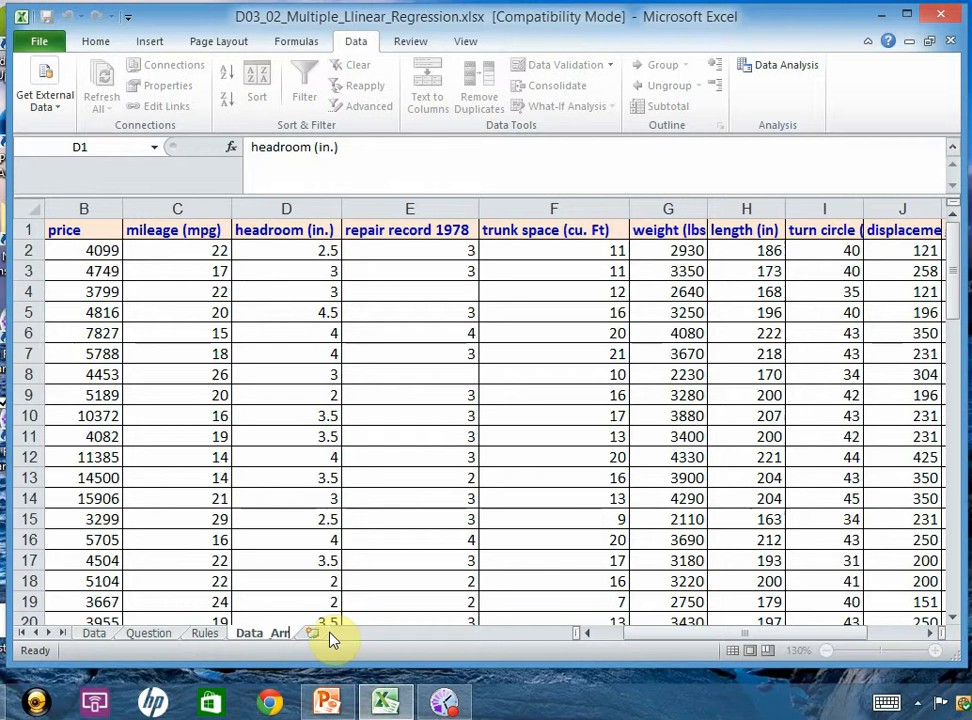
text(anged)
click(299, 451)
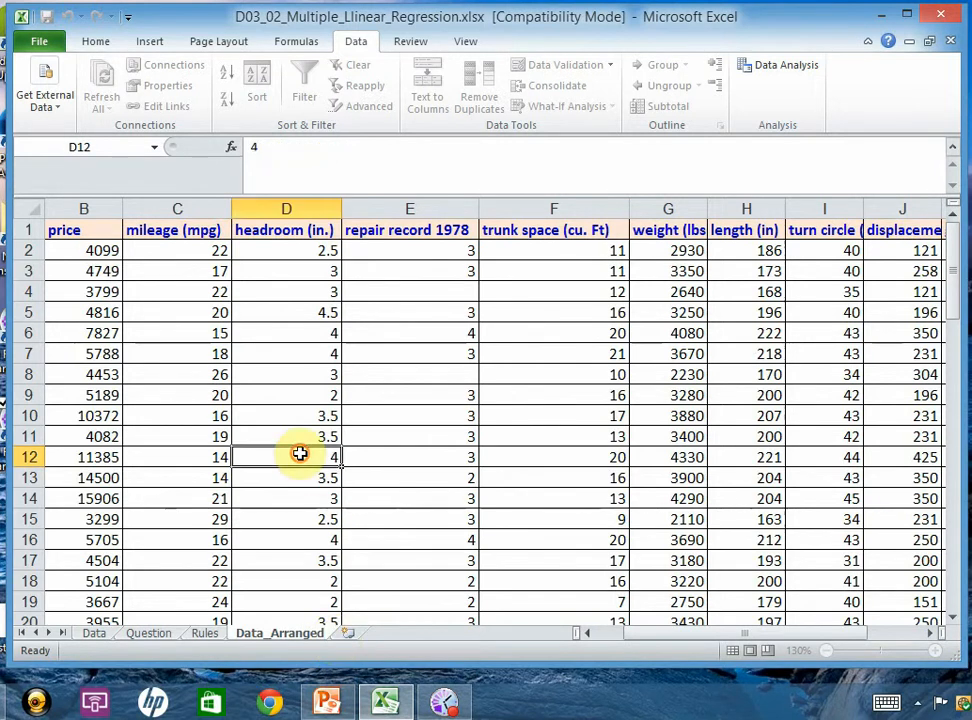
click(94, 632)
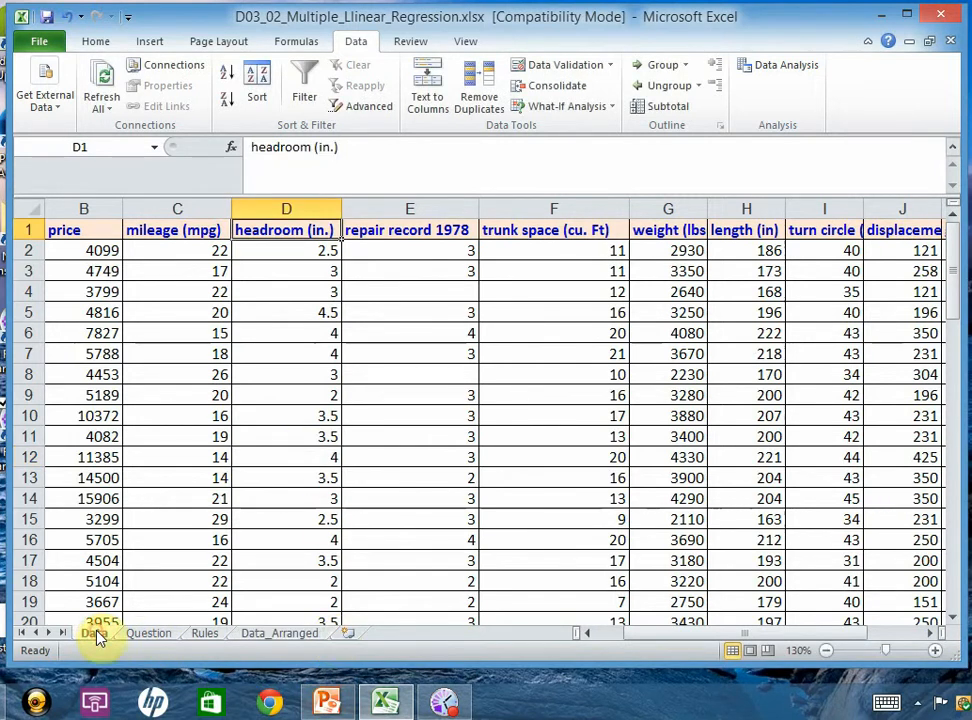
In the Data_Arranged sheet, move the headroom column directly before trunk space and check that headroom, trunk space, weight and length are adjacent
click(272, 634)
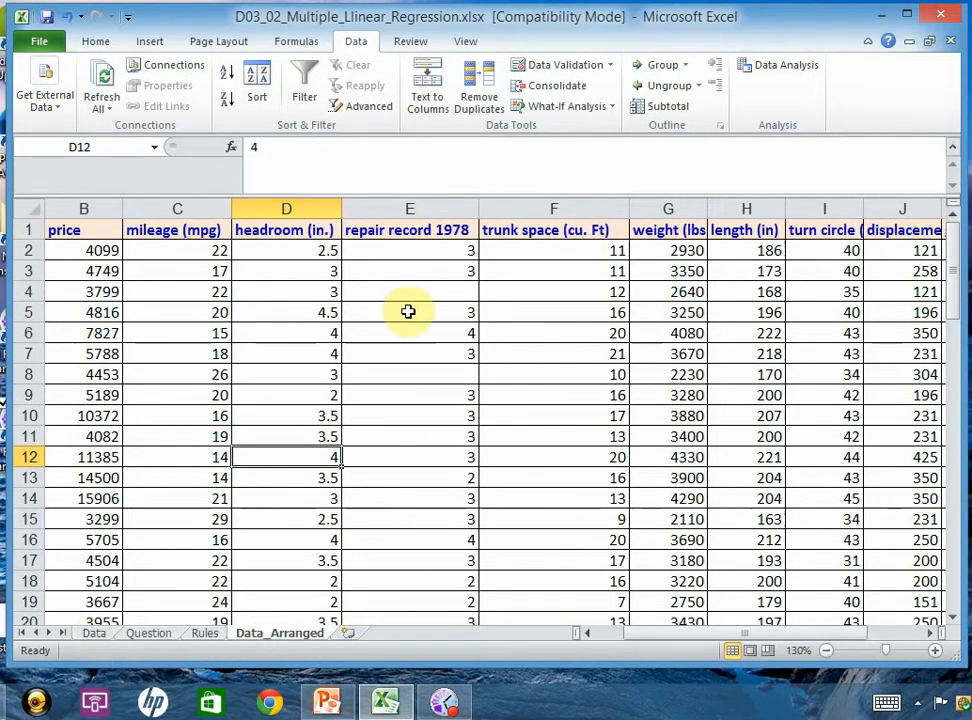
click(301, 208)
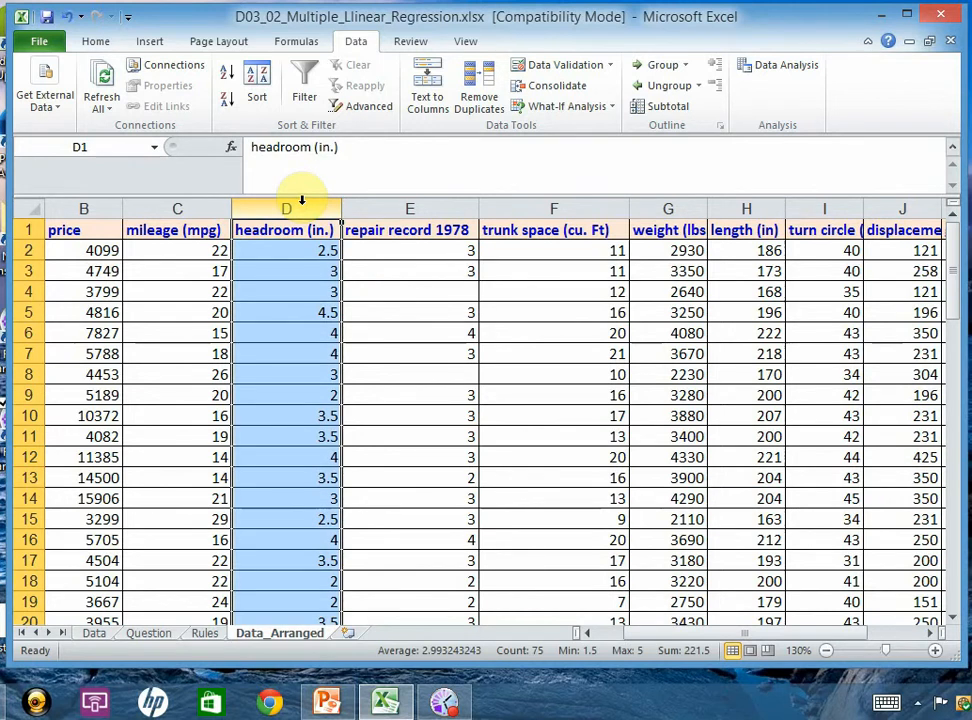
right_click(301, 204)
click(200, 217)
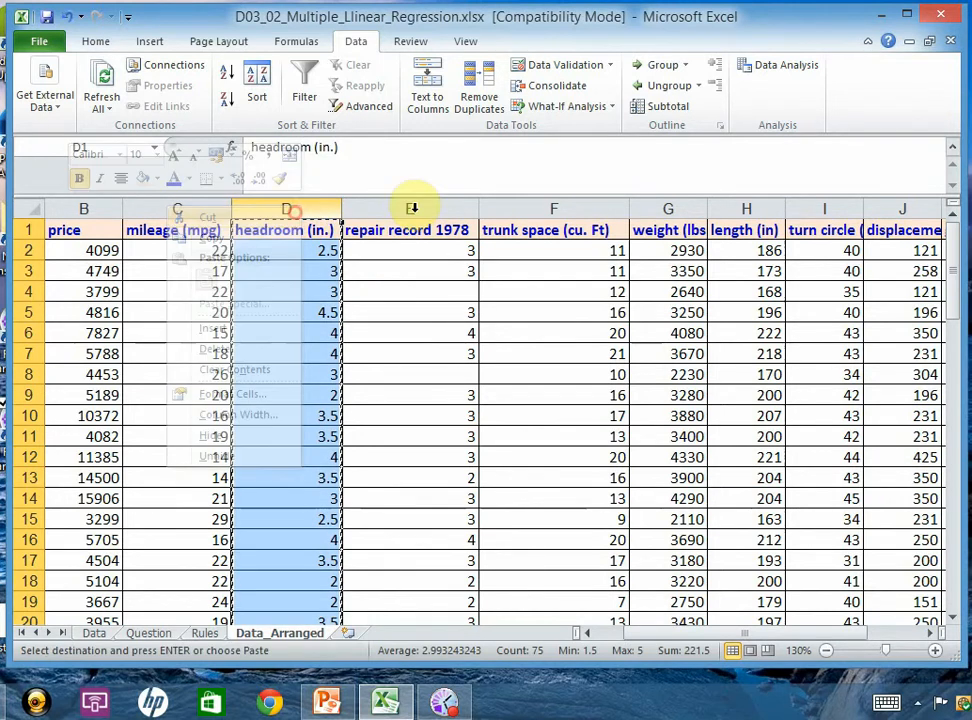
click(502, 206)
right_click(502, 206)
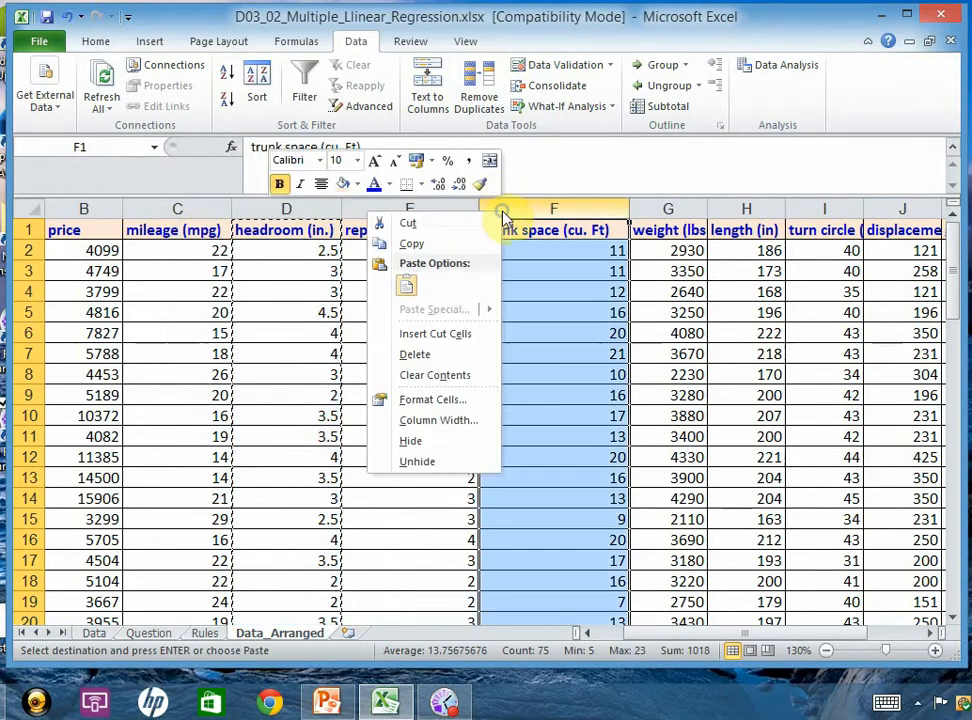
click(451, 334)
click(395, 230)
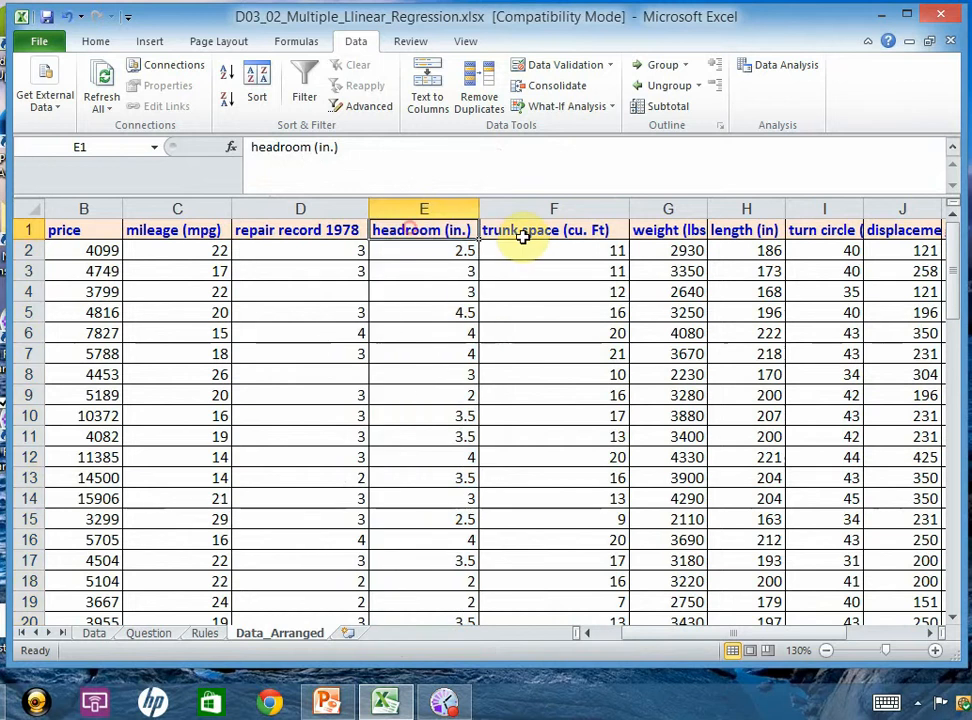
click(522, 232)
click(665, 230)
click(745, 232)
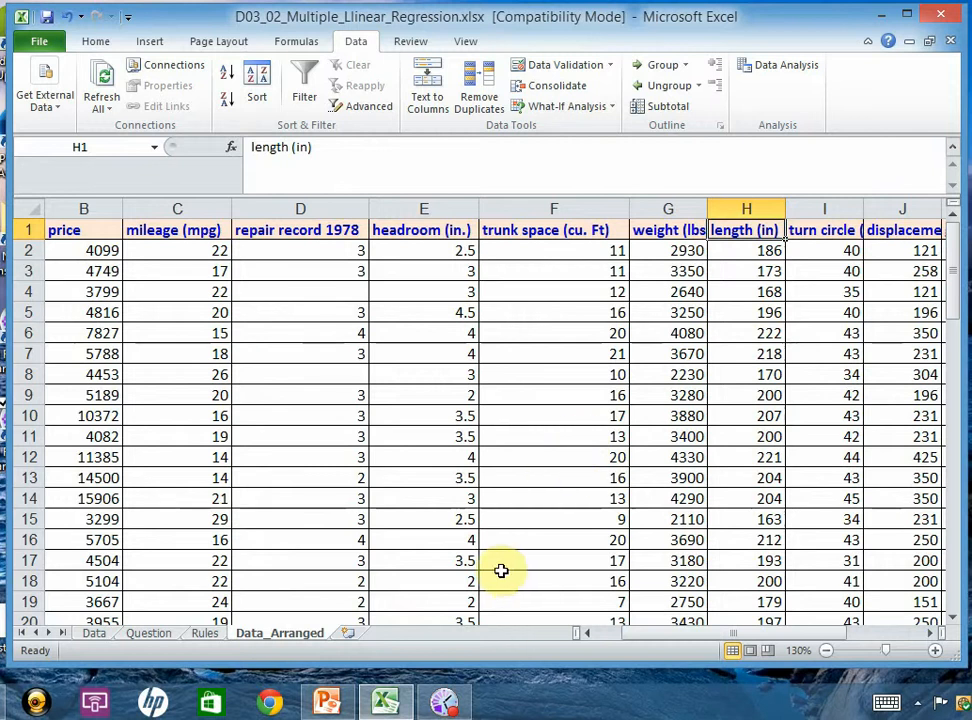
Start a Regression analysis with the mileage column, C1:C75 including its header, as the input Y range
click(150, 232)
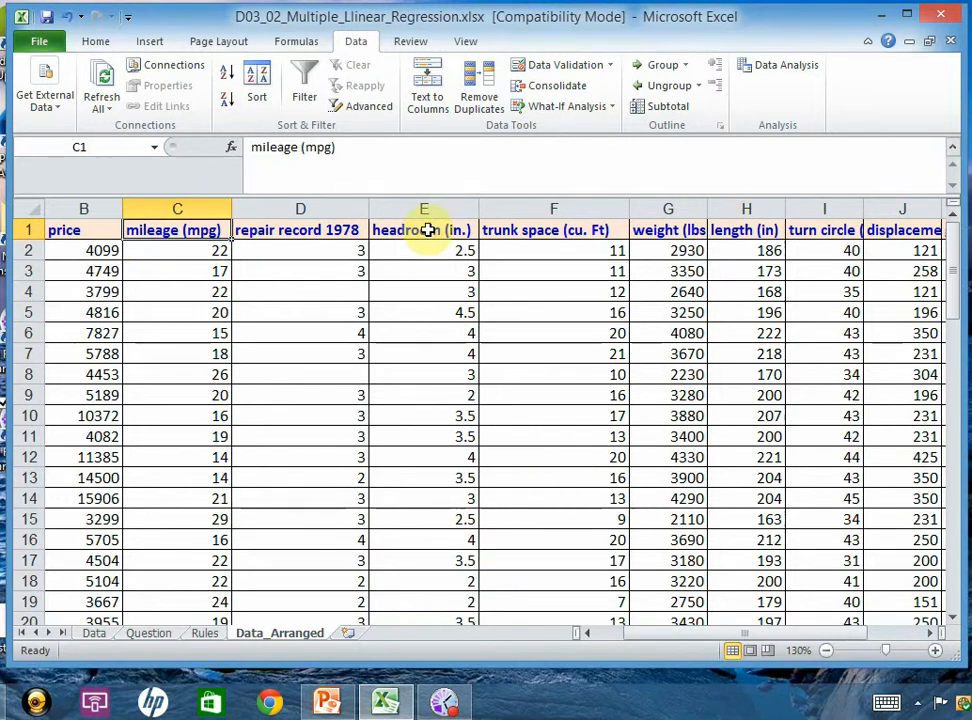
click(765, 68)
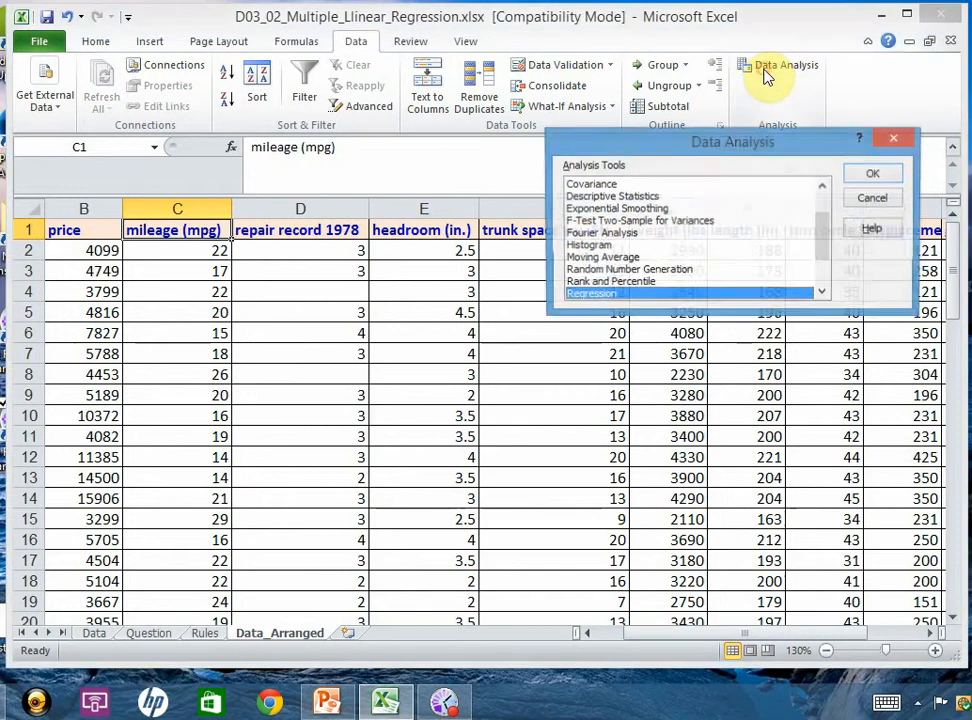
click(869, 177)
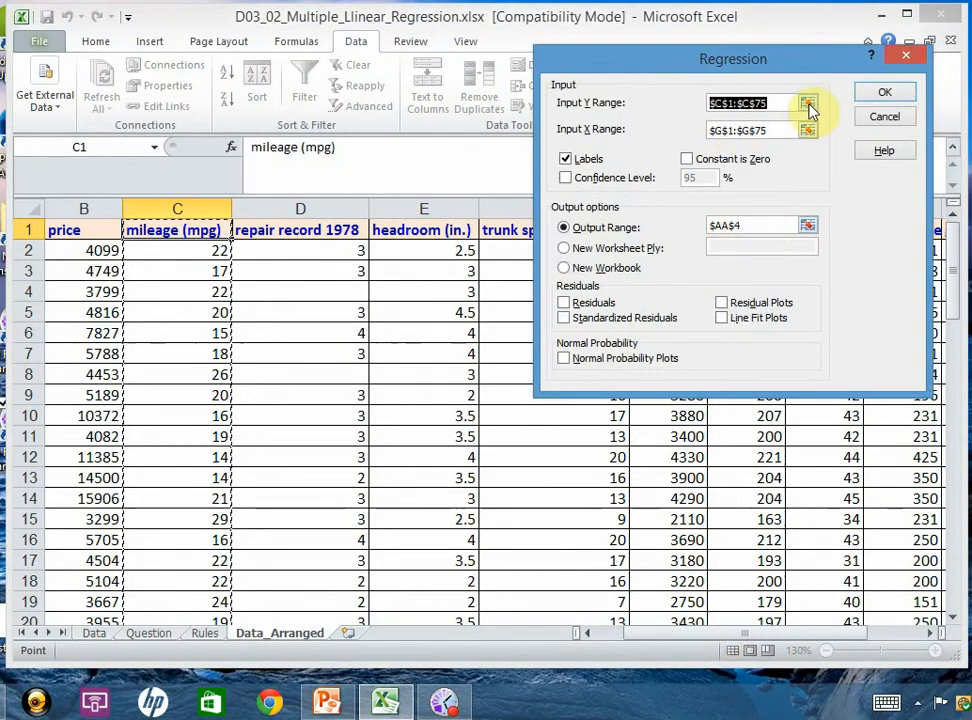
click(810, 104)
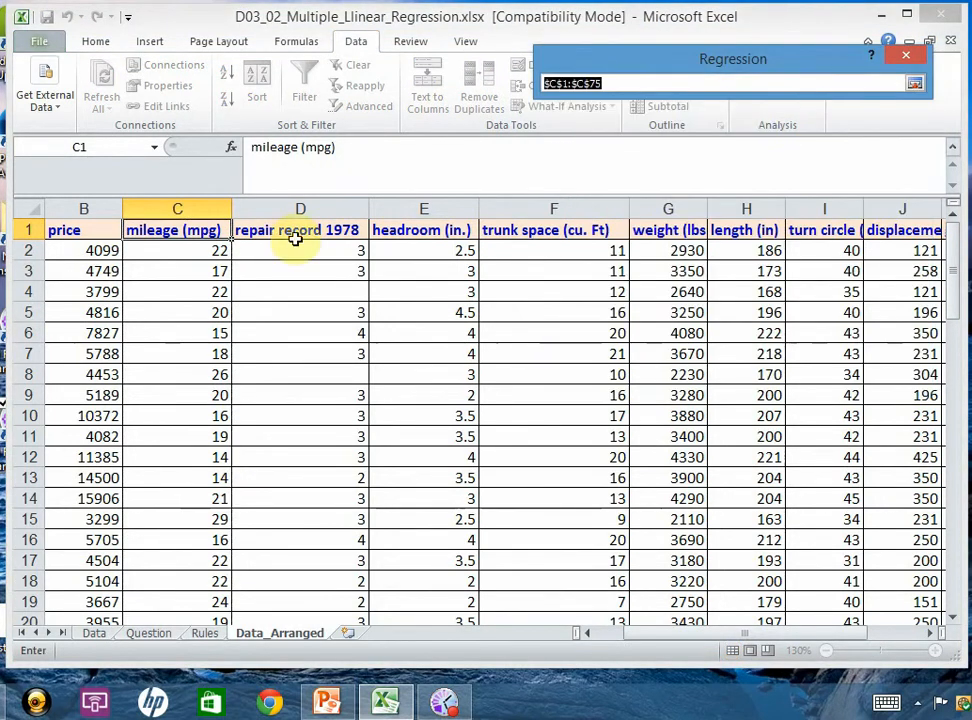
click(167, 226)
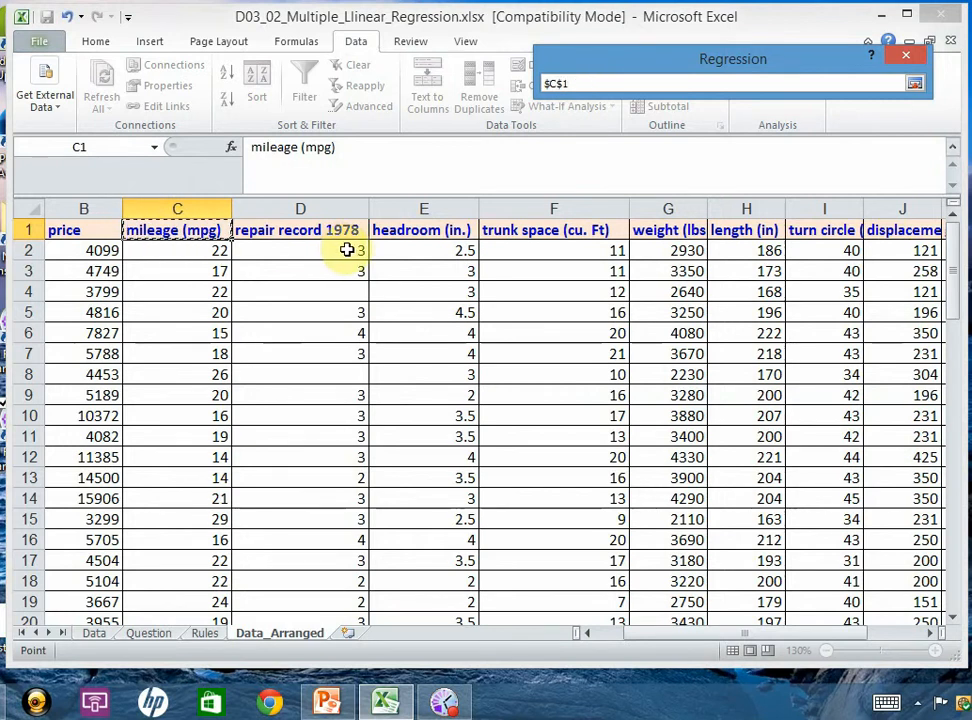
key(ctrl+shift+Down)
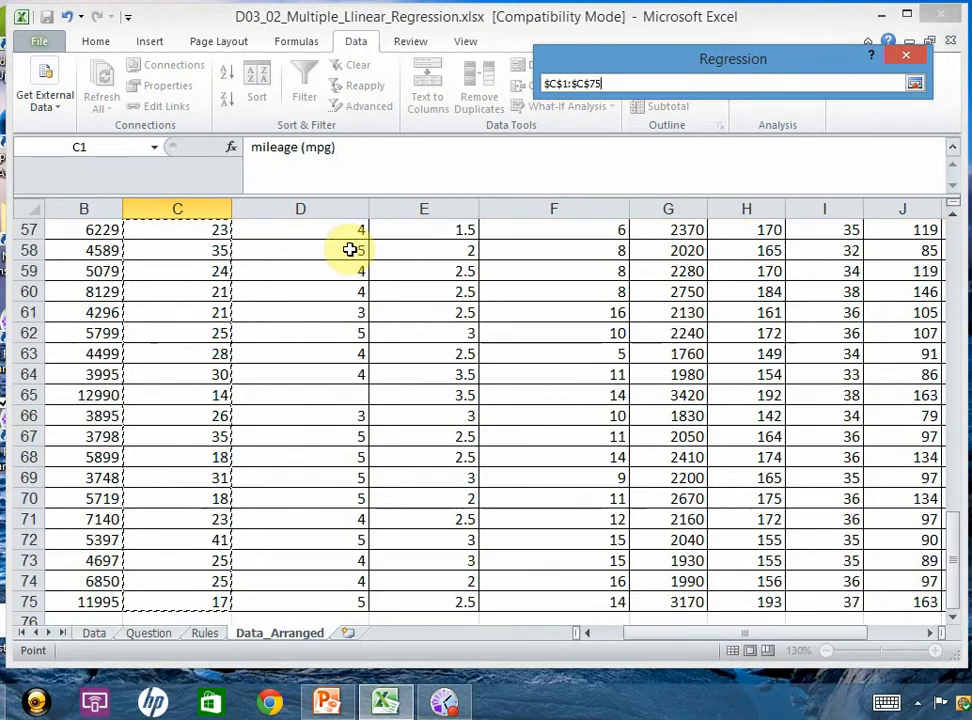
click(914, 84)
Set the regression's input X range to E1:H75, covering headroom, trunk space, weight and length with their headers
click(810, 132)
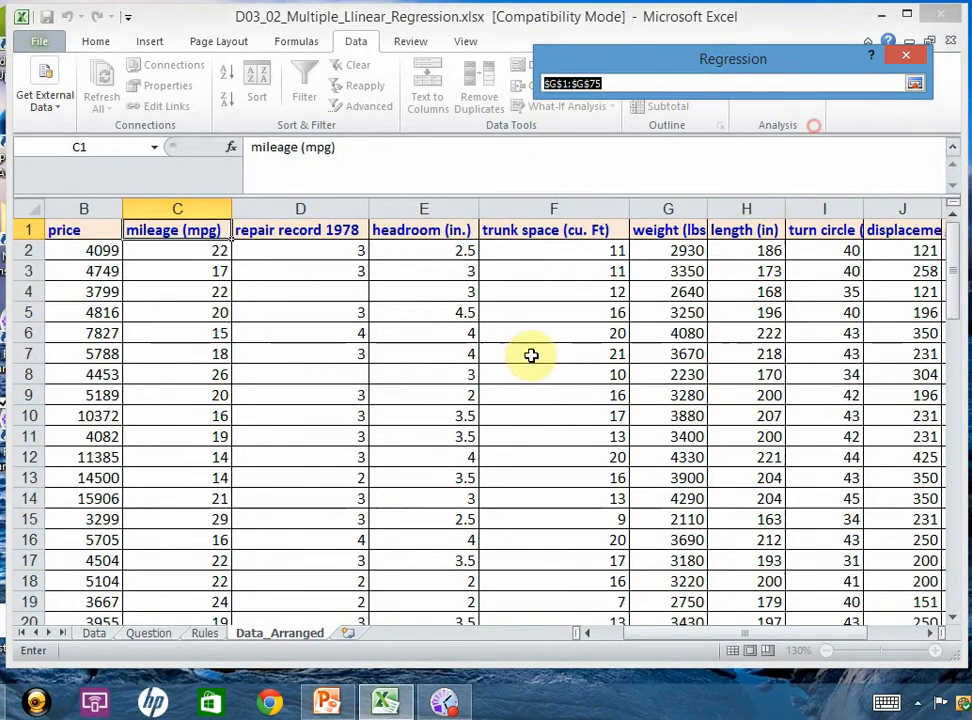
click(440, 228)
key(shift+Right)
key(shift+Right)
key(shift+Right)
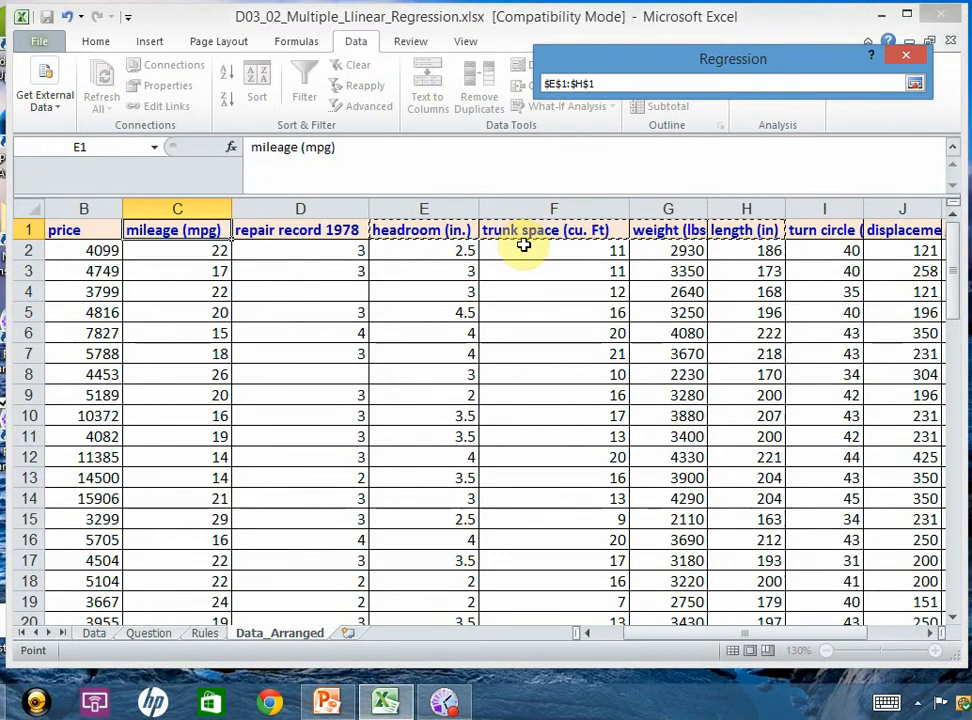
key(ctrl+shift+Down)
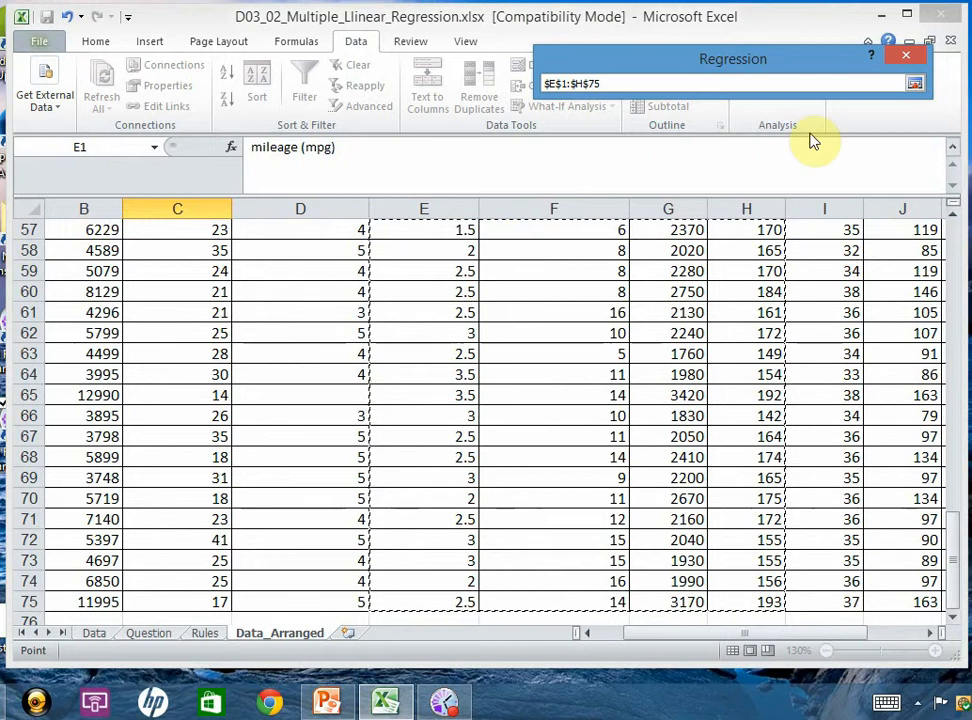
click(915, 83)
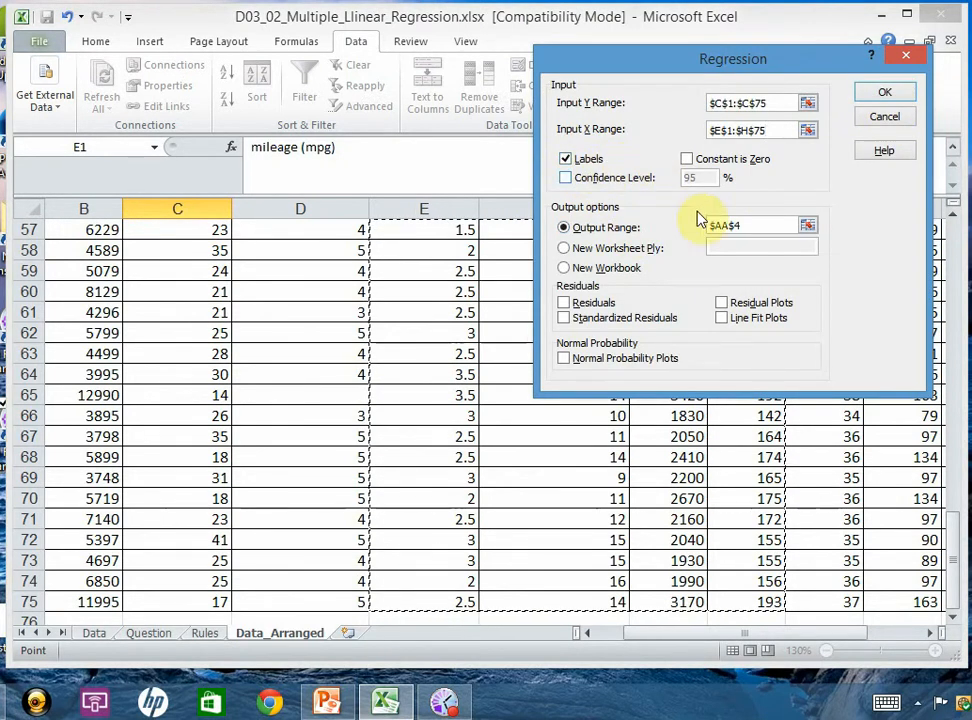
Set the output range to cell O1, keep Labels enabled and run the regression
click(808, 225)
click(808, 225)
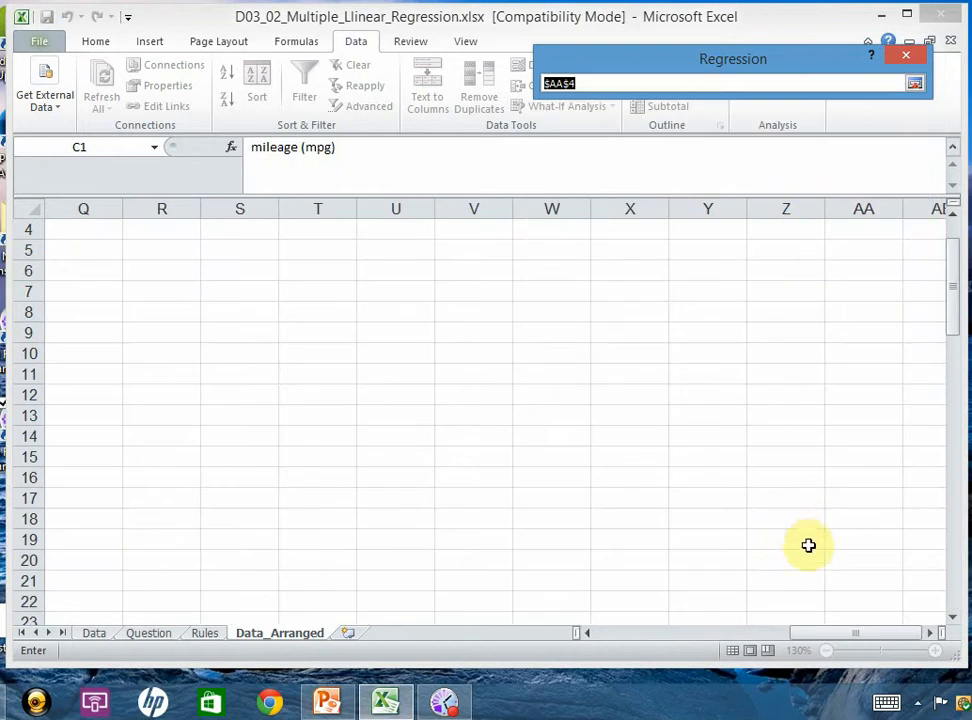
scroll(790, 535, up, 1)
drag(820, 621, 735, 634)
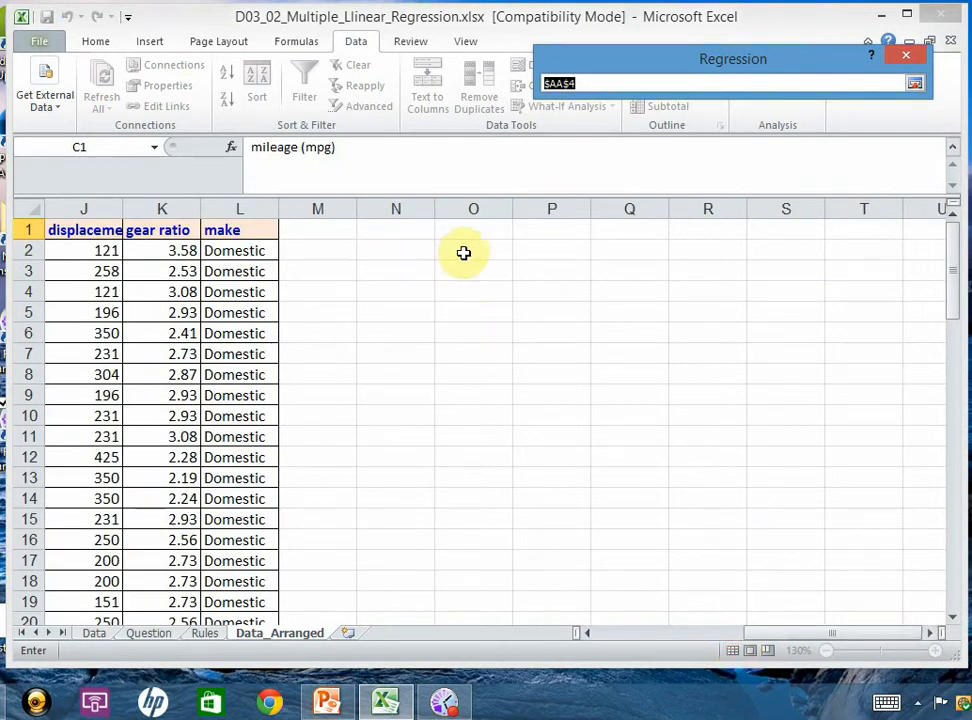
click(503, 230)
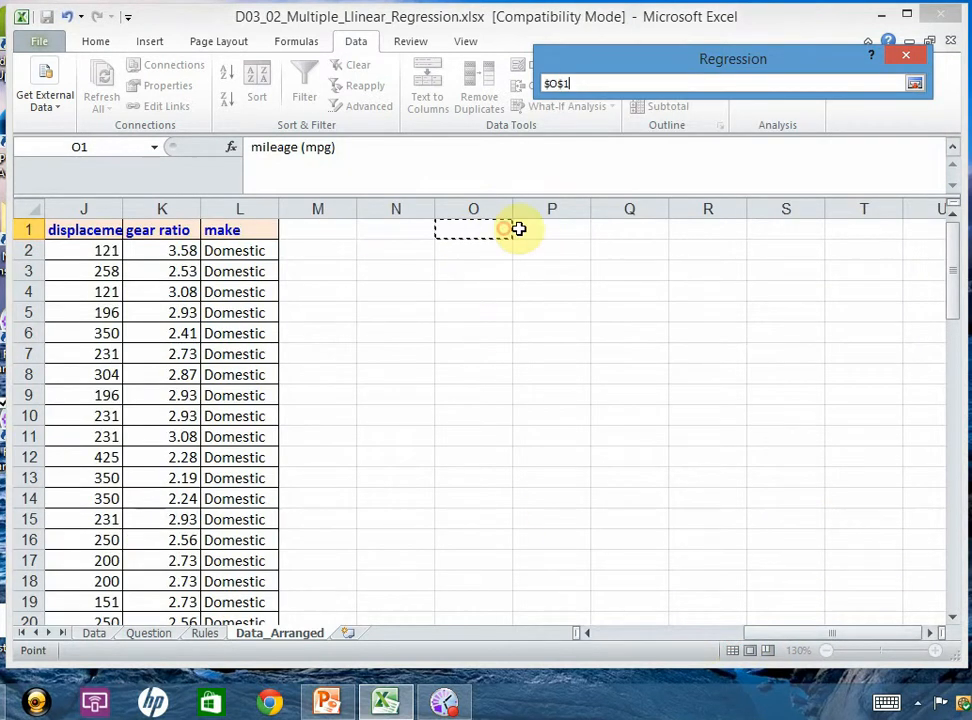
click(915, 83)
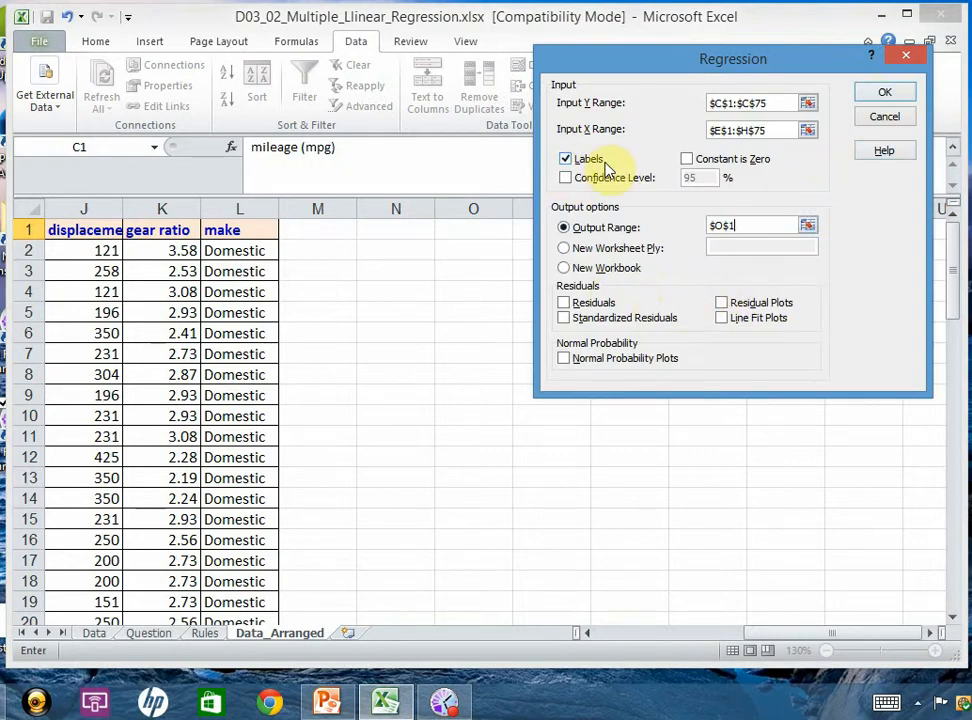
click(893, 97)
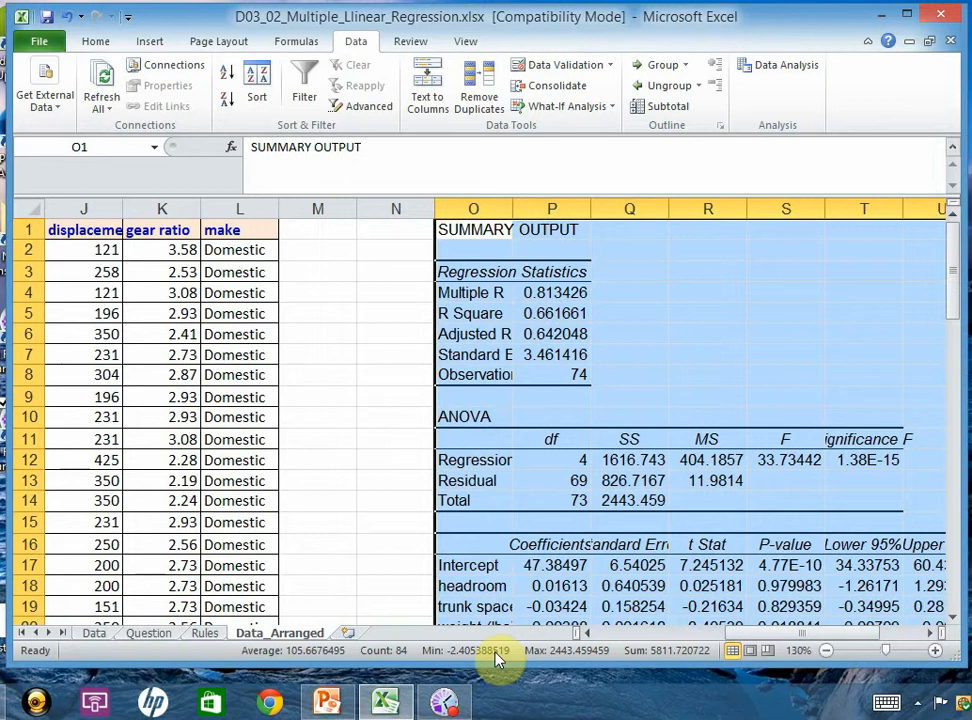
click(392, 397)
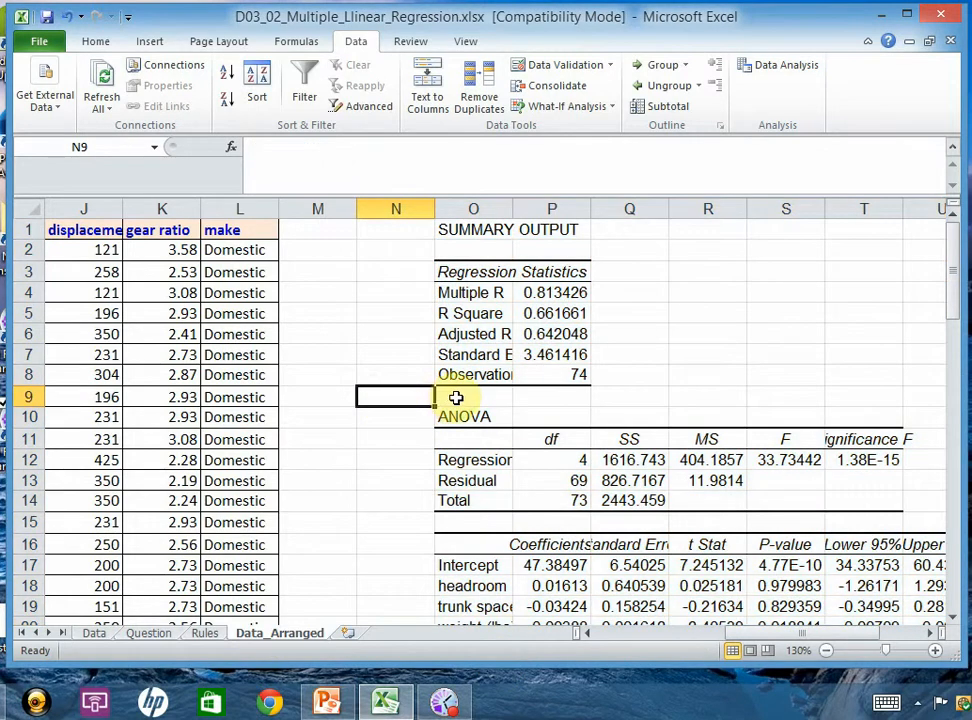
Review the adjusted R square and Multiple R, and widen column O to fit the regression output's labels
click(553, 333)
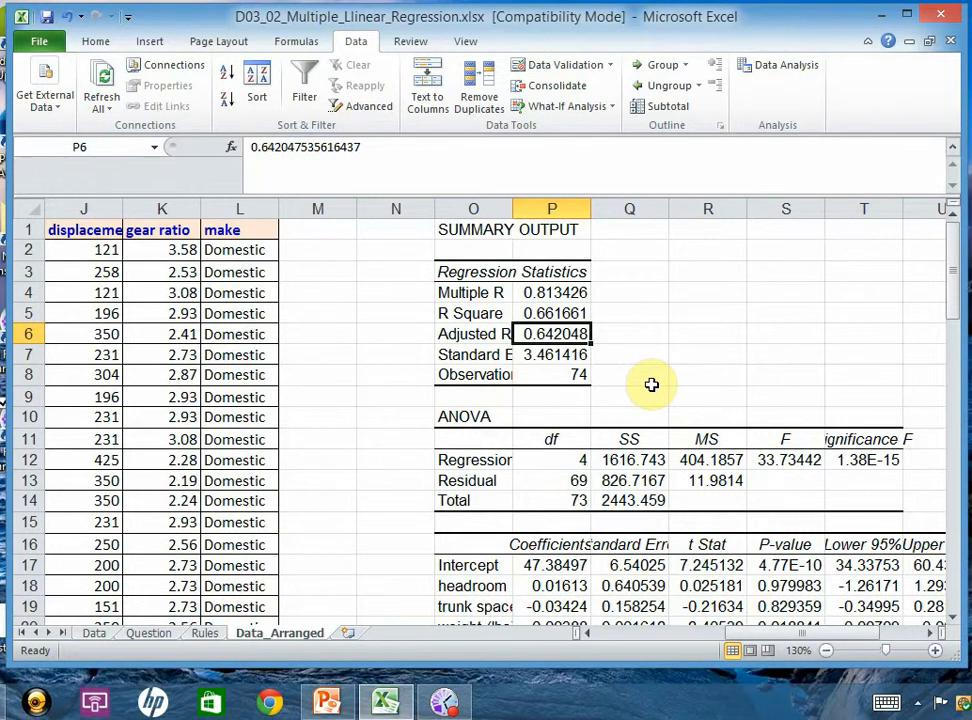
click(551, 290)
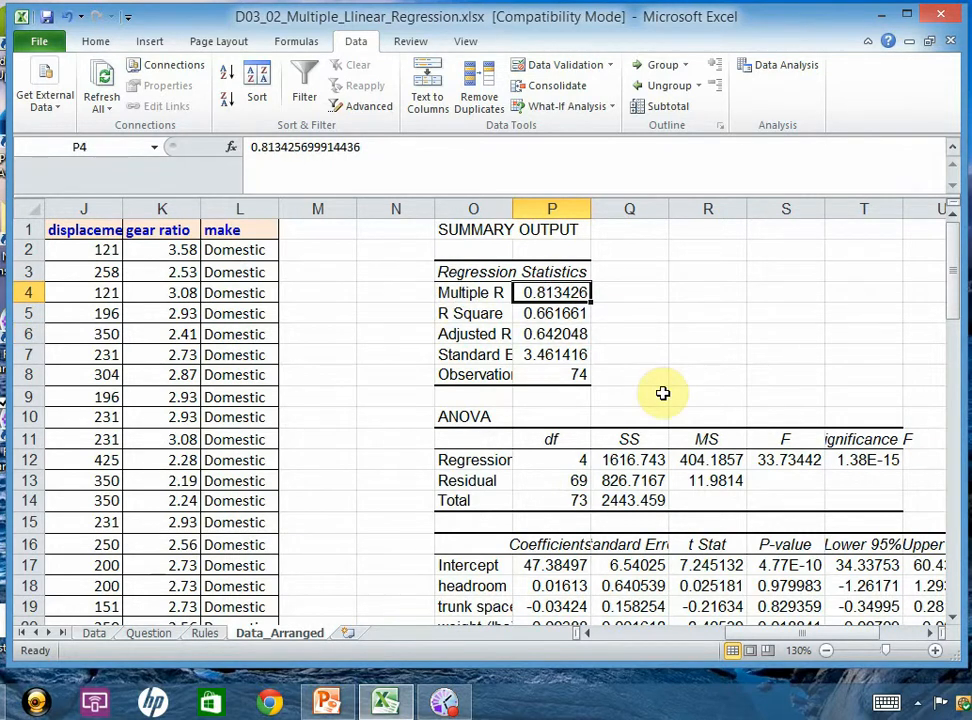
scroll(662, 393, down, 2)
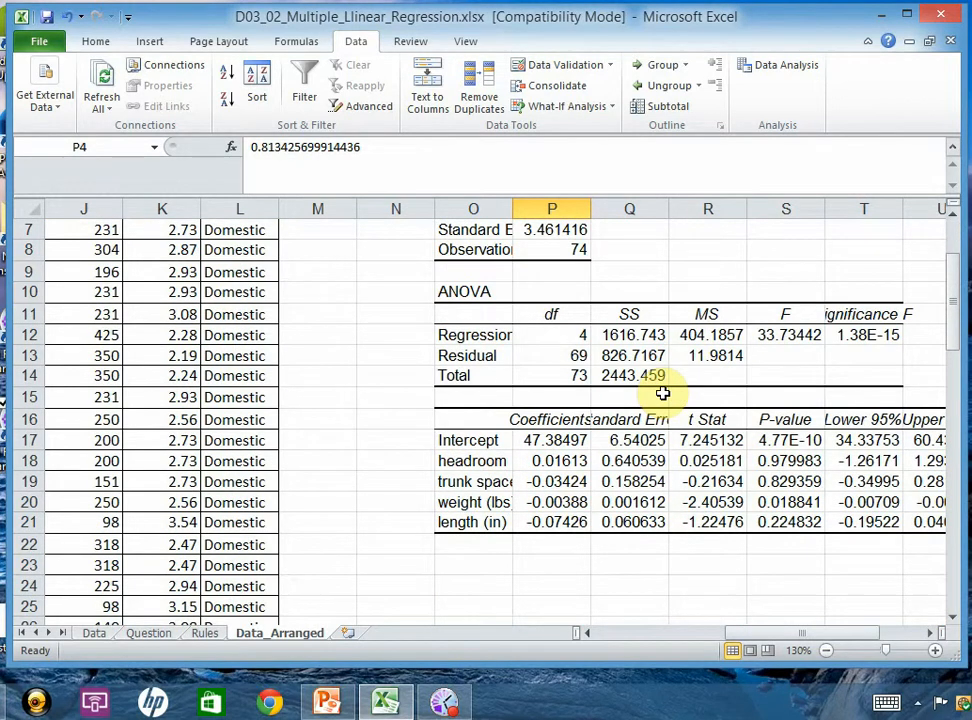
double_click(512, 208)
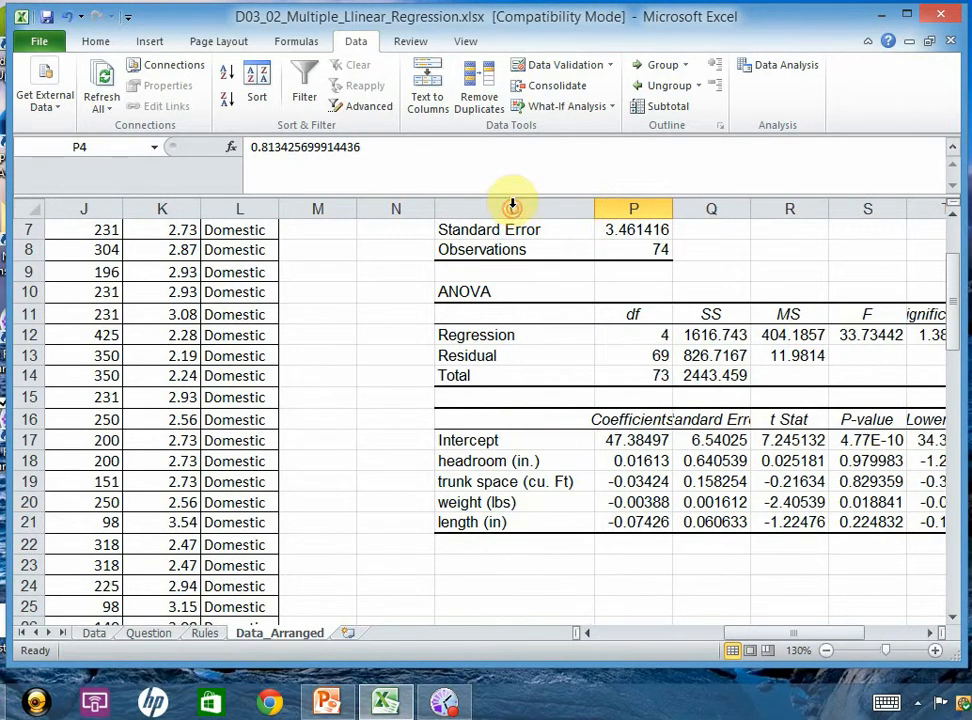
click(660, 585)
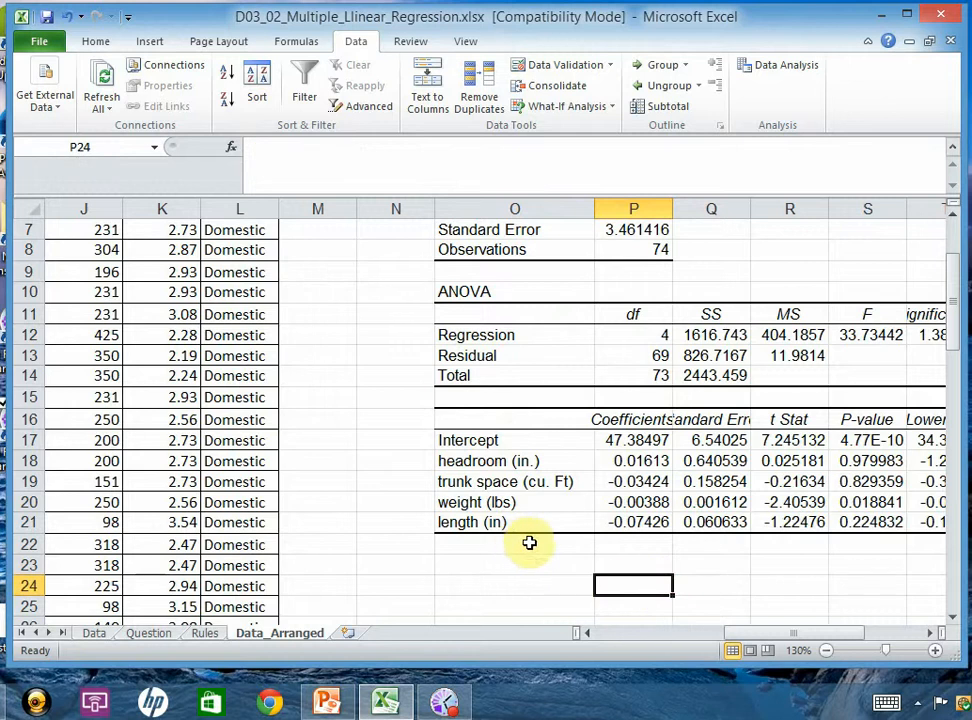
Examine the coefficients and P-values of headroom, trunk space, weight and length in the regression output
click(545, 460)
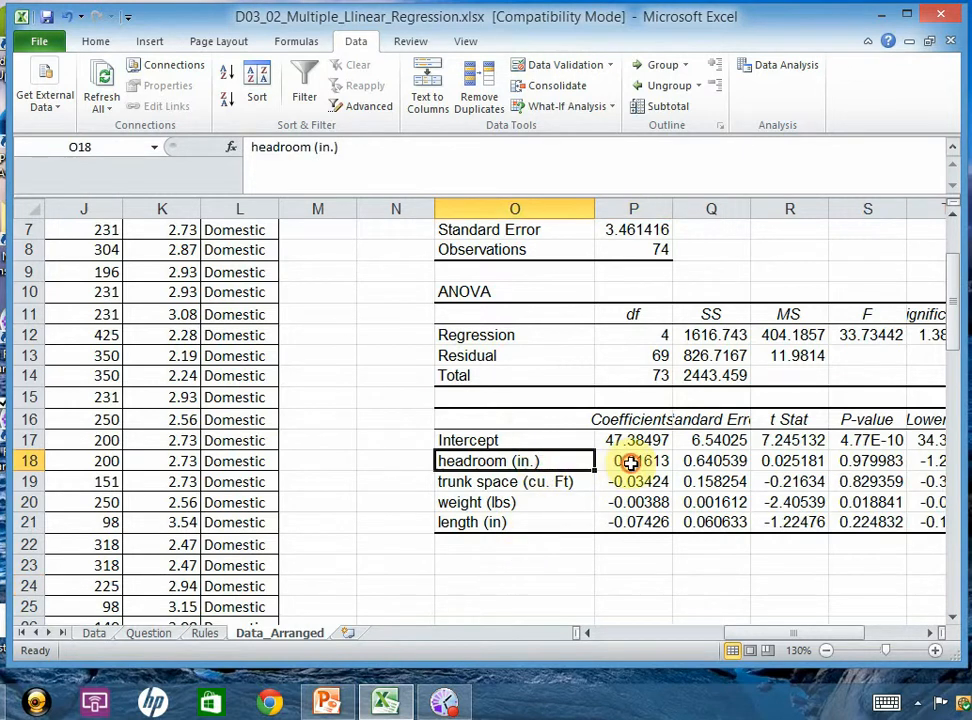
click(631, 463)
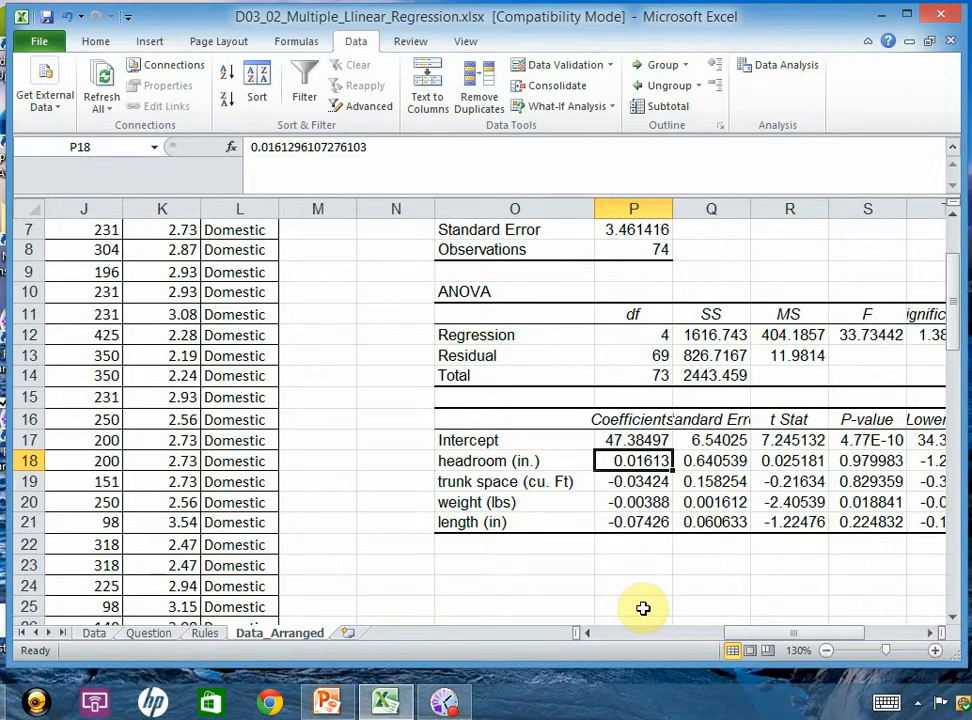
drag(636, 481, 636, 513)
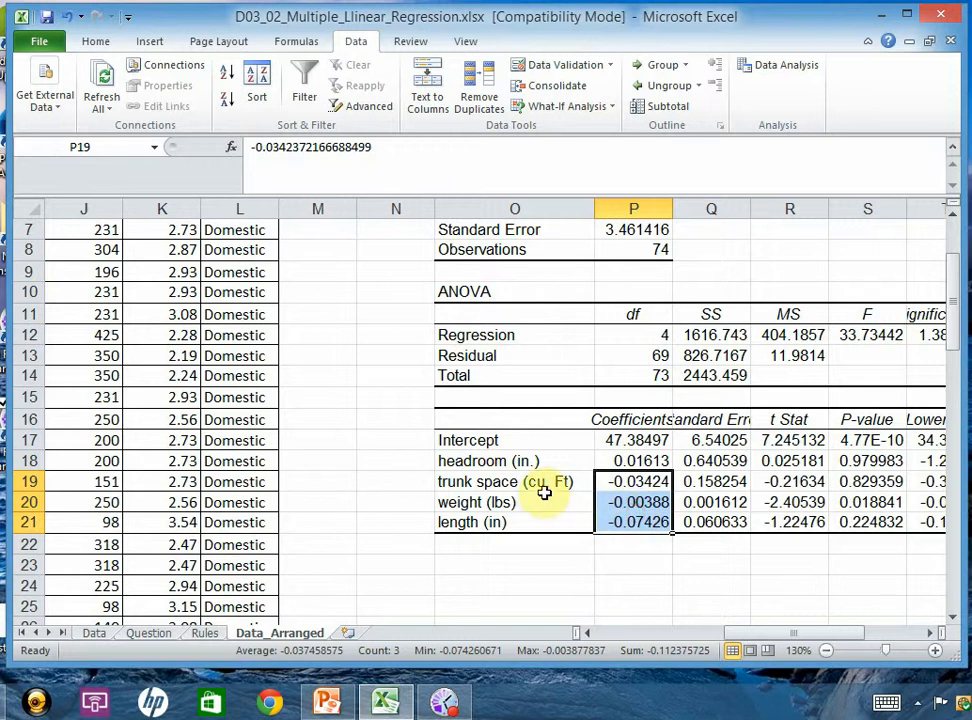
click(640, 502)
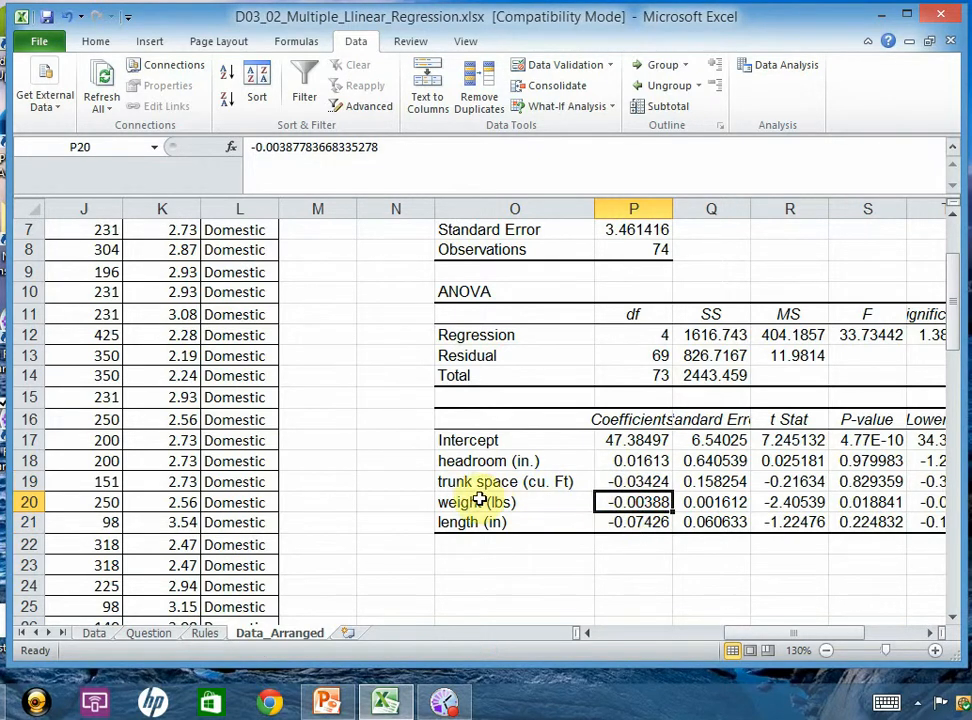
click(642, 566)
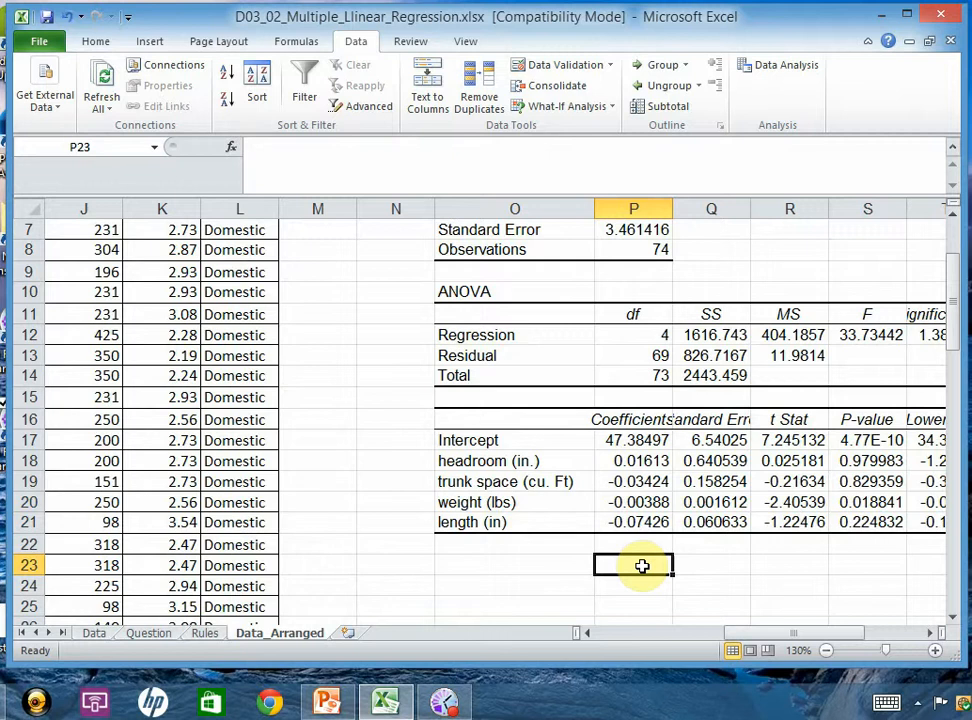
drag(772, 638, 800, 638)
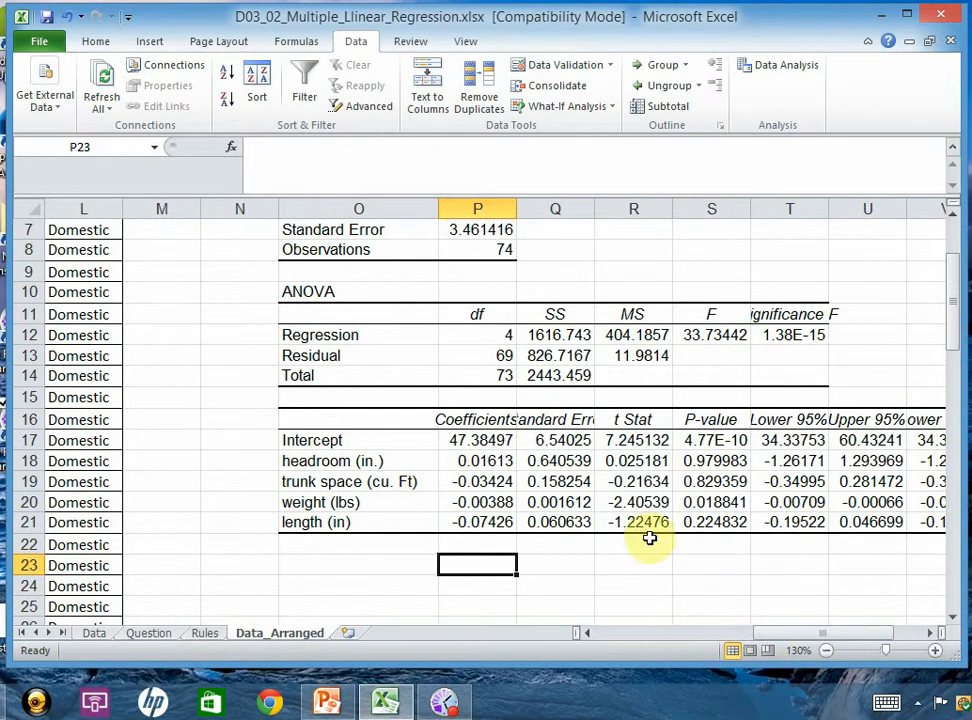
drag(740, 458, 743, 522)
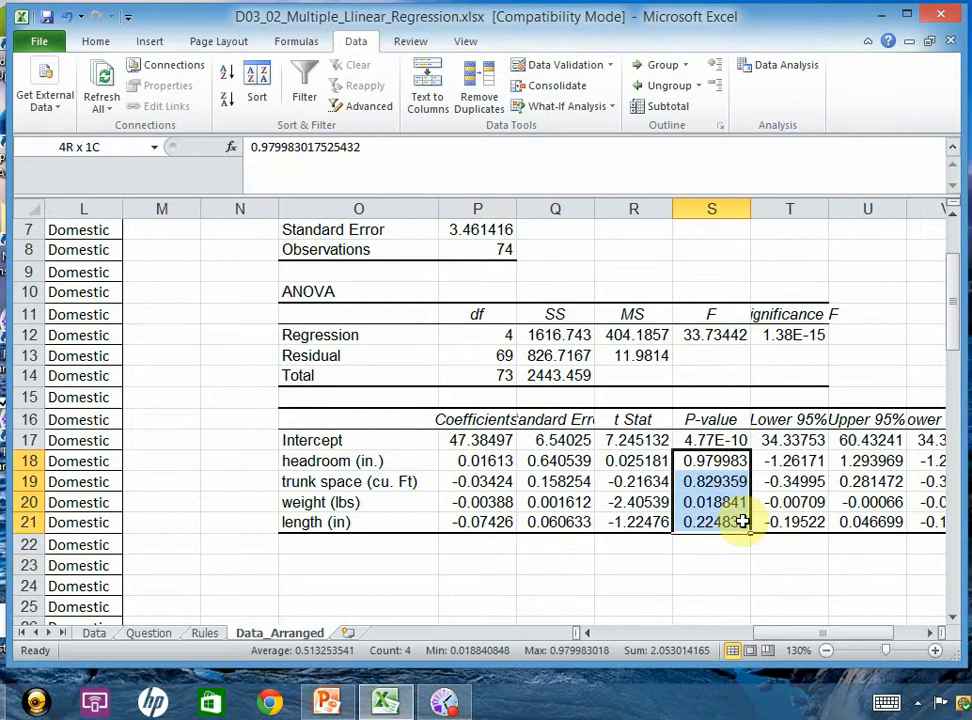
click(707, 461)
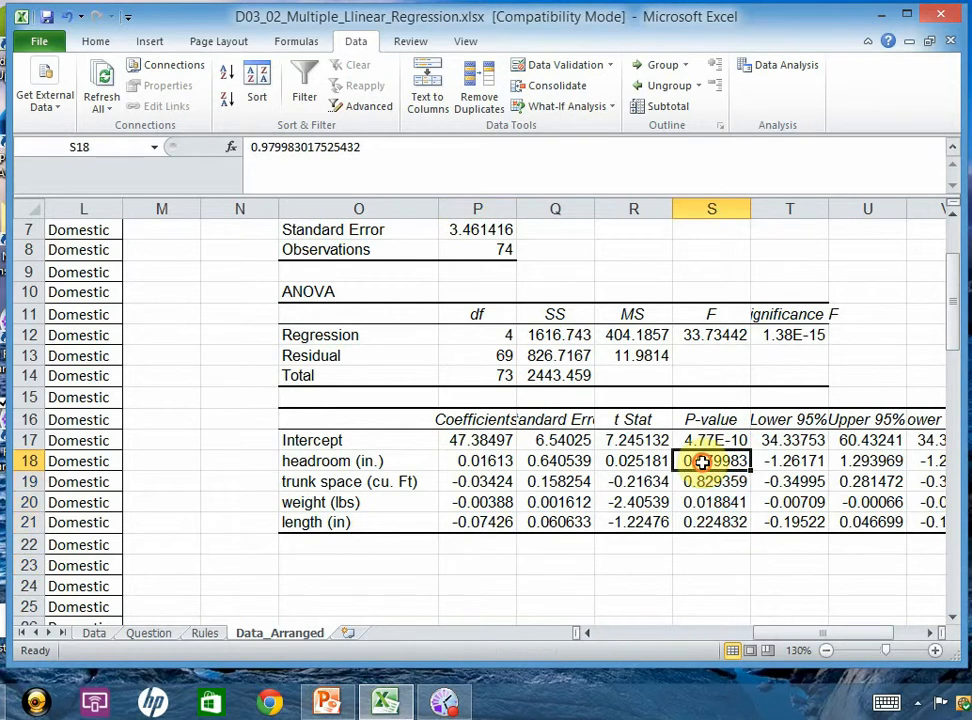
Shade the P-values of headroom, trunk space and length in the regression output with a light orange fill
click(710, 481)
click(710, 461)
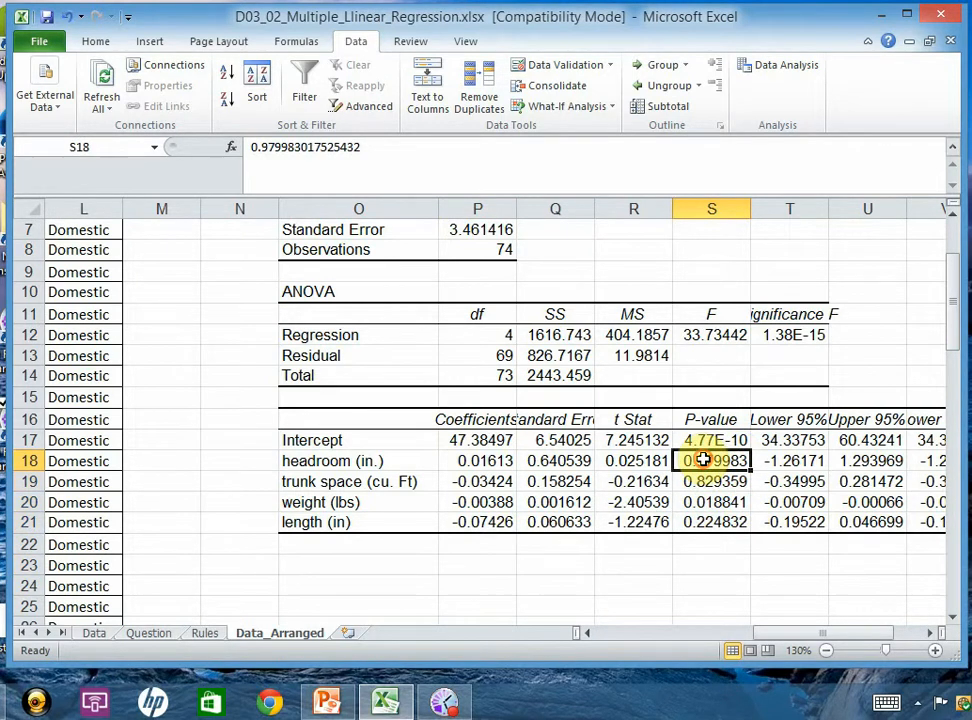
click(96, 42)
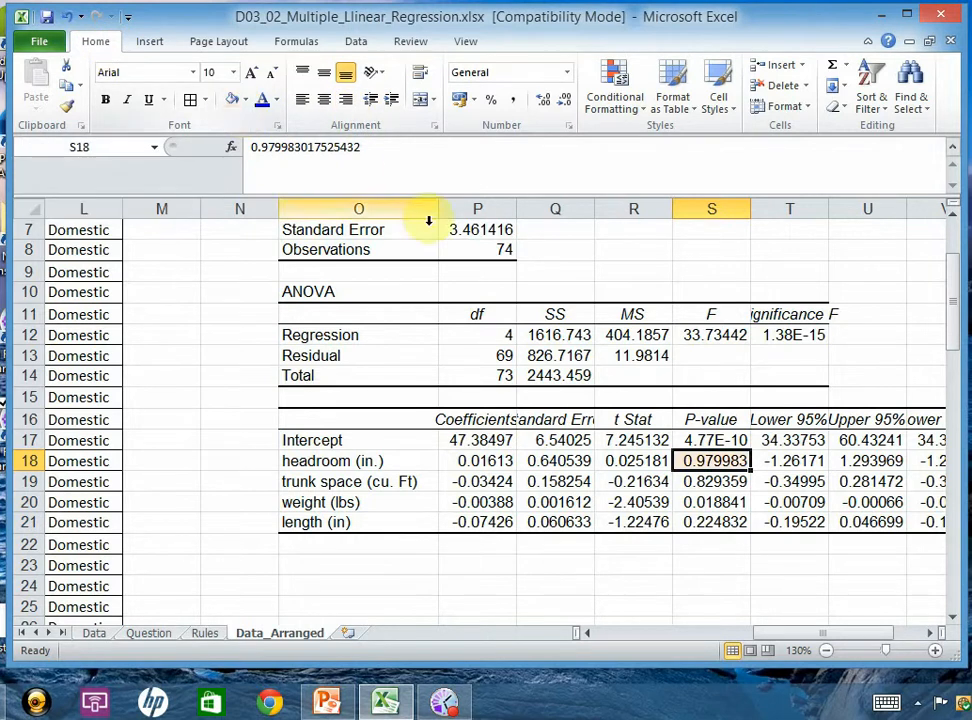
click(683, 481)
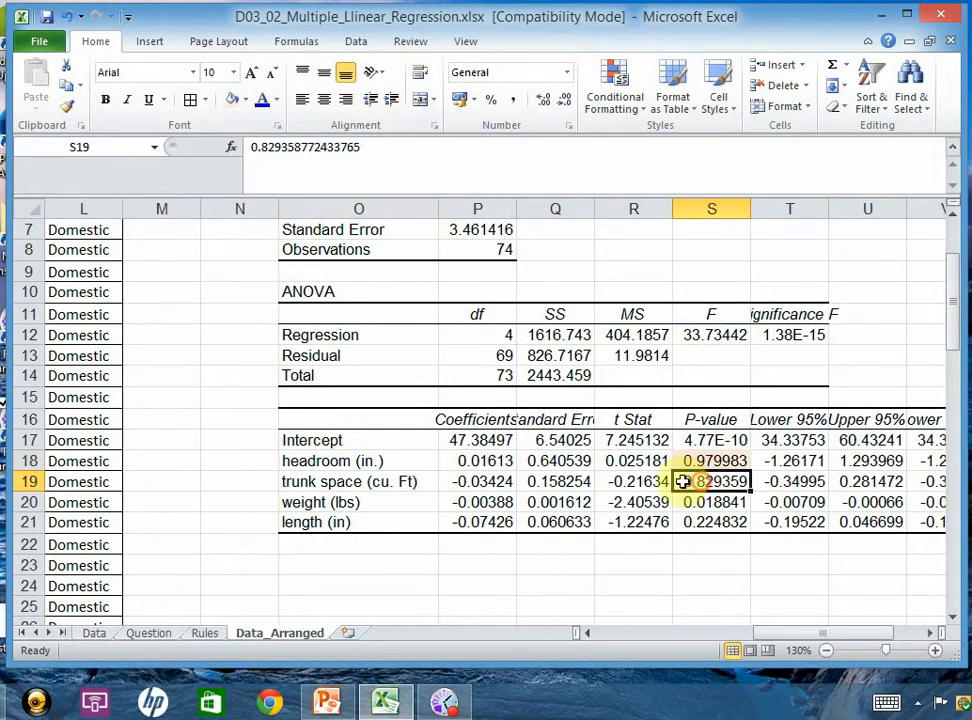
click(232, 100)
click(709, 521)
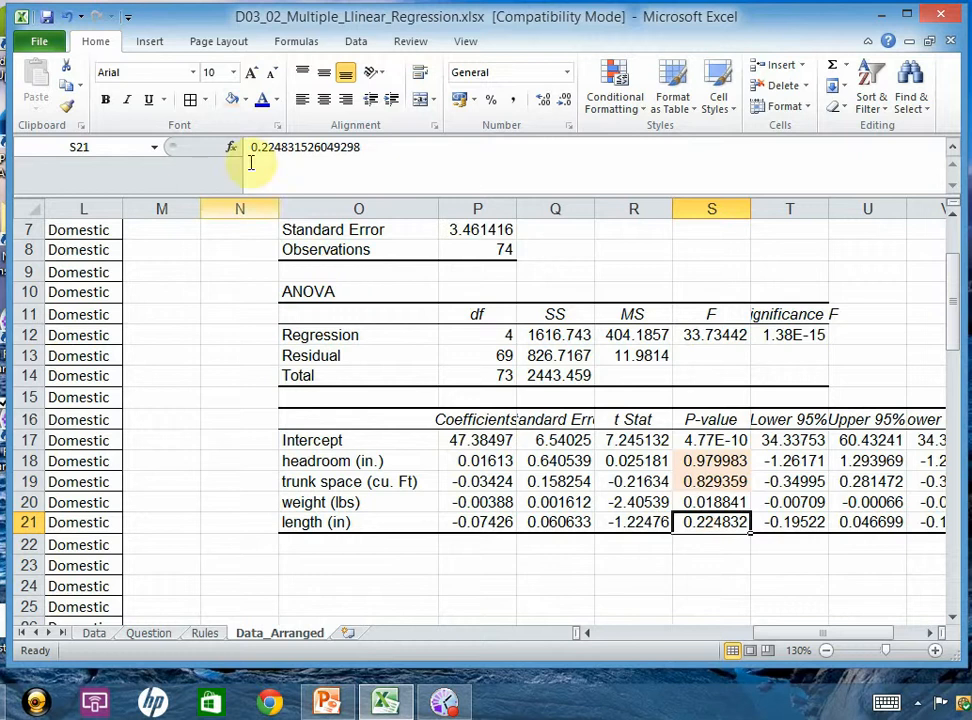
click(630, 567)
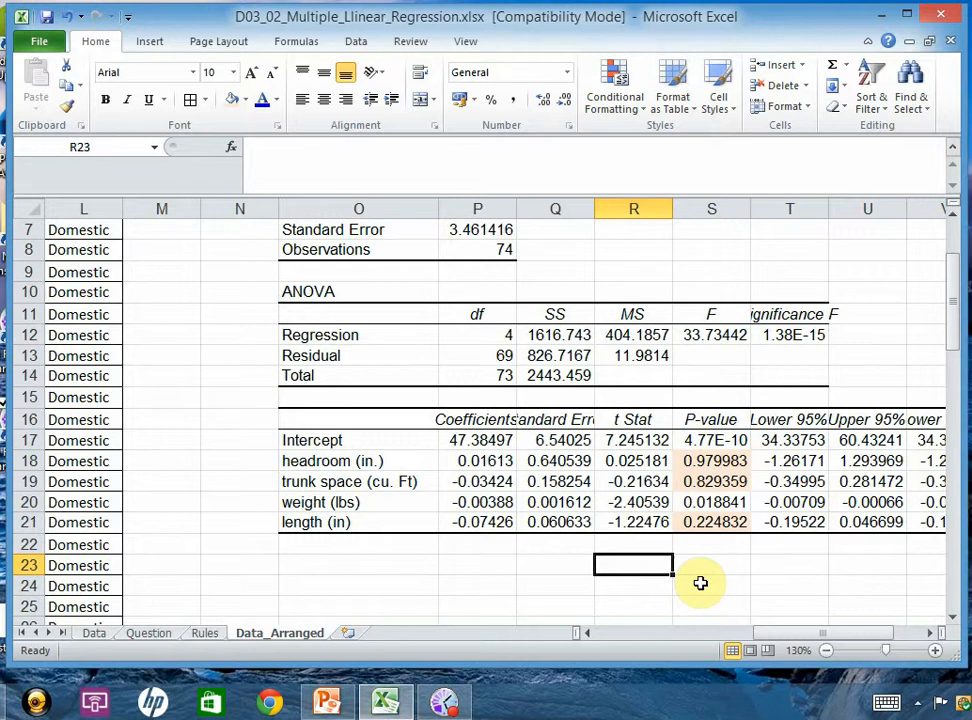
click(427, 497)
click(506, 580)
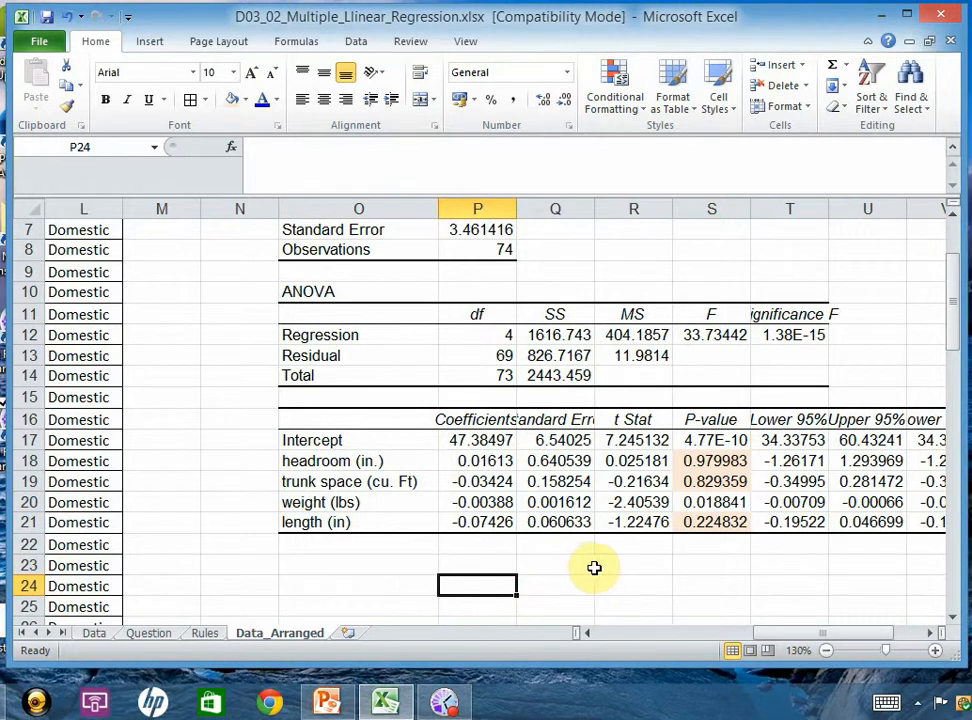
scroll(594, 568, up, 2)
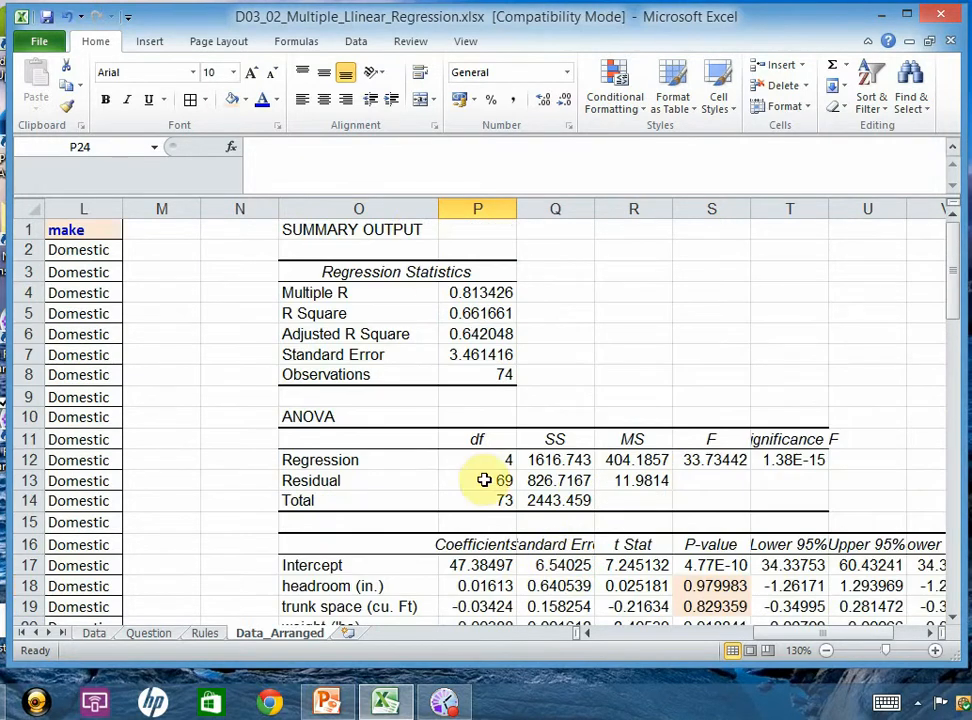
scroll(553, 623, down, 2)
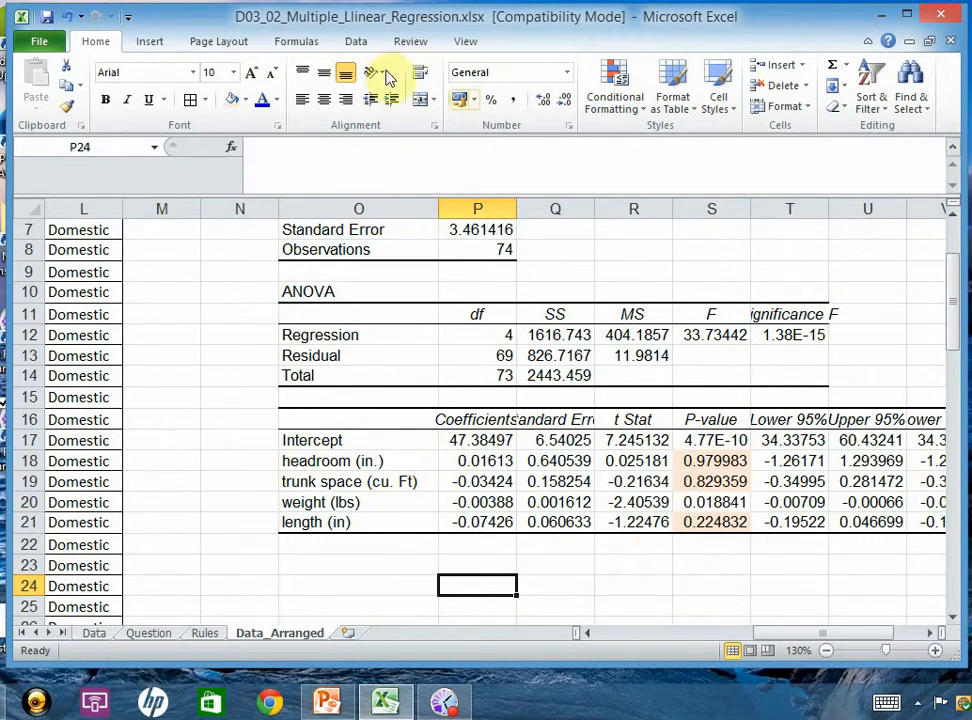
Set up a new regression of mileage with the input X range G1:G75, covering only weight with its header
click(352, 46)
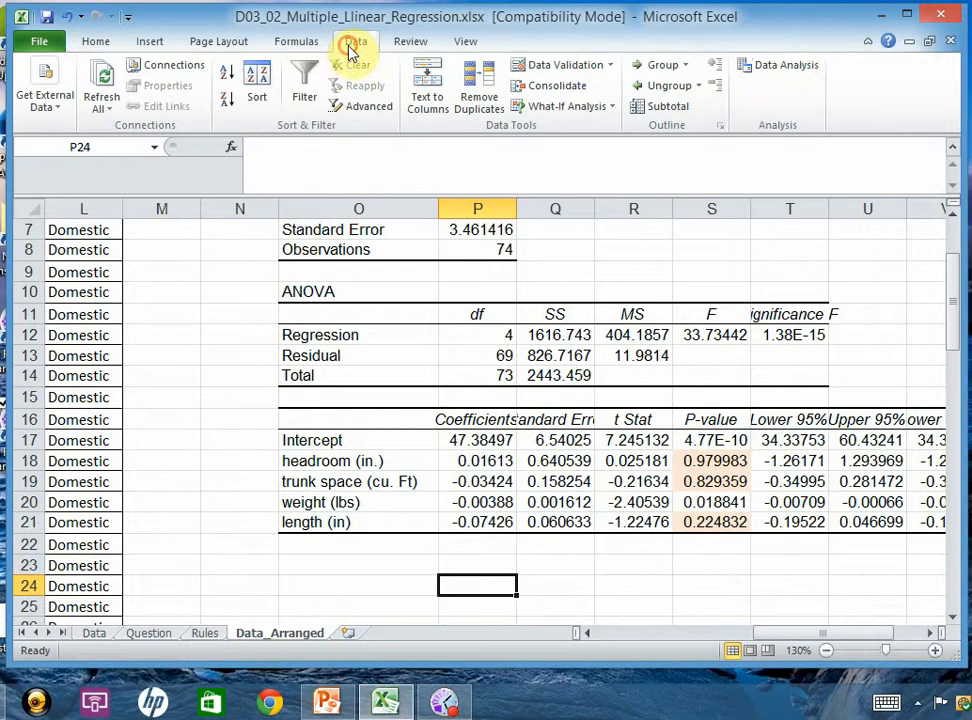
click(774, 72)
click(875, 180)
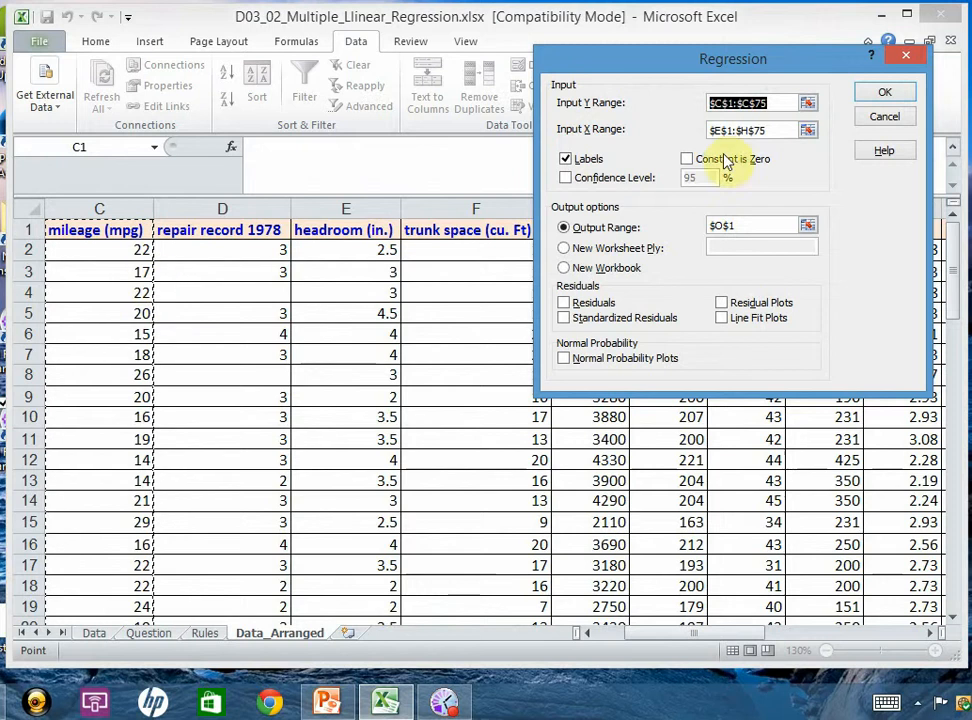
click(807, 130)
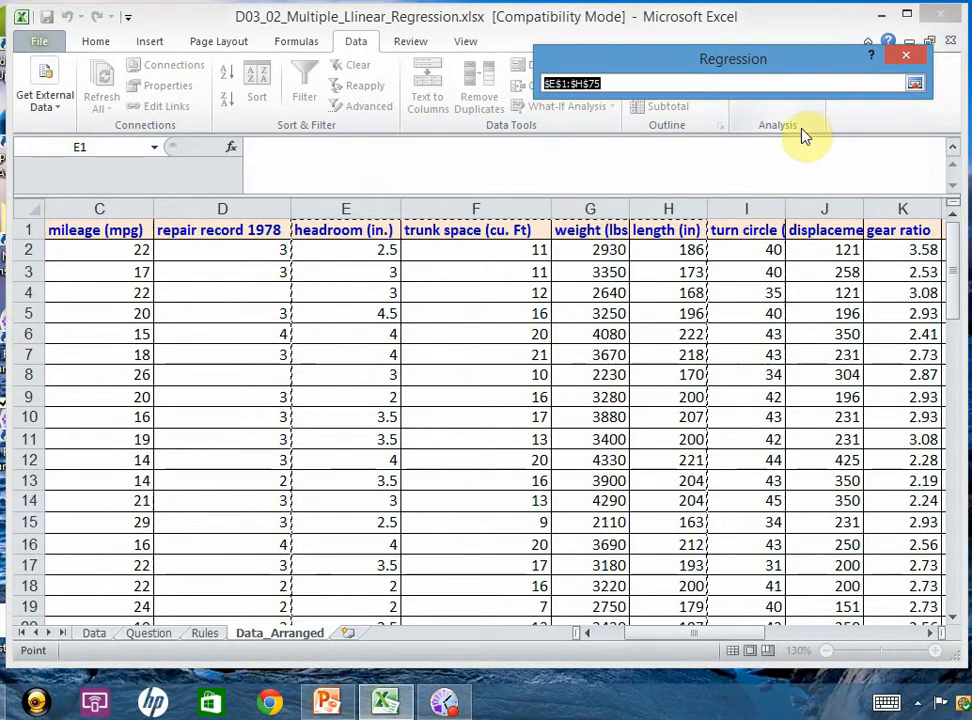
click(598, 230)
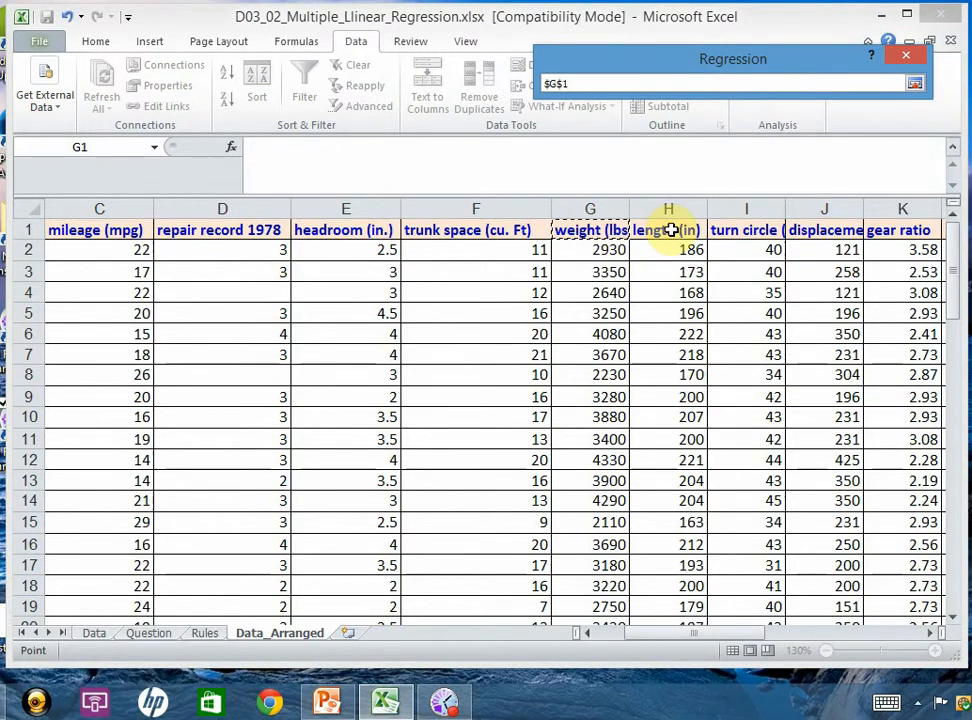
key(ctrl+shift+Down)
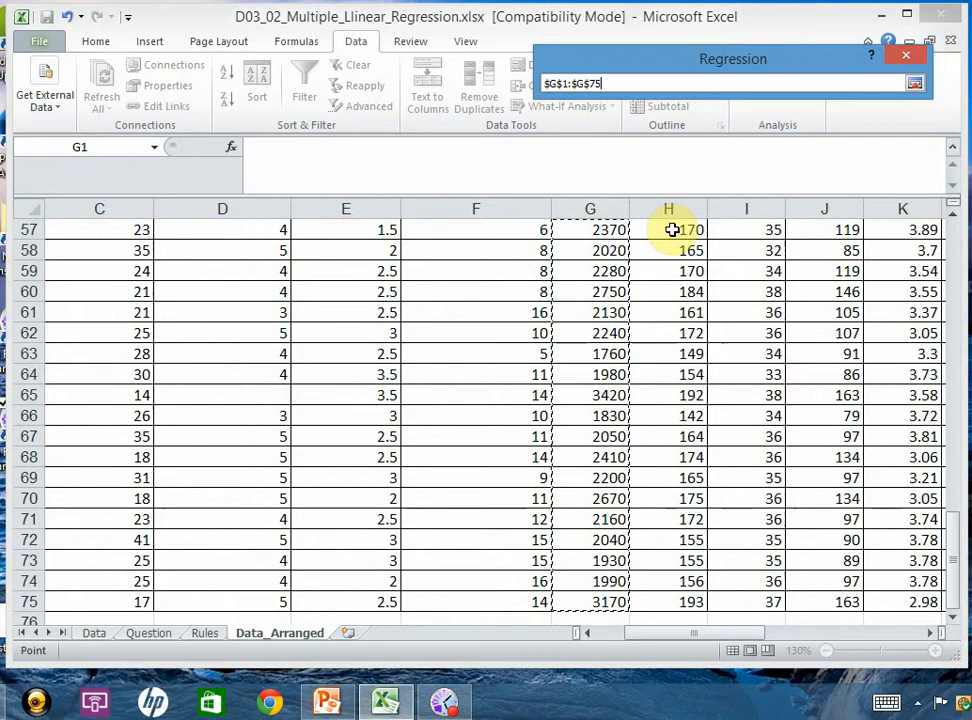
click(915, 86)
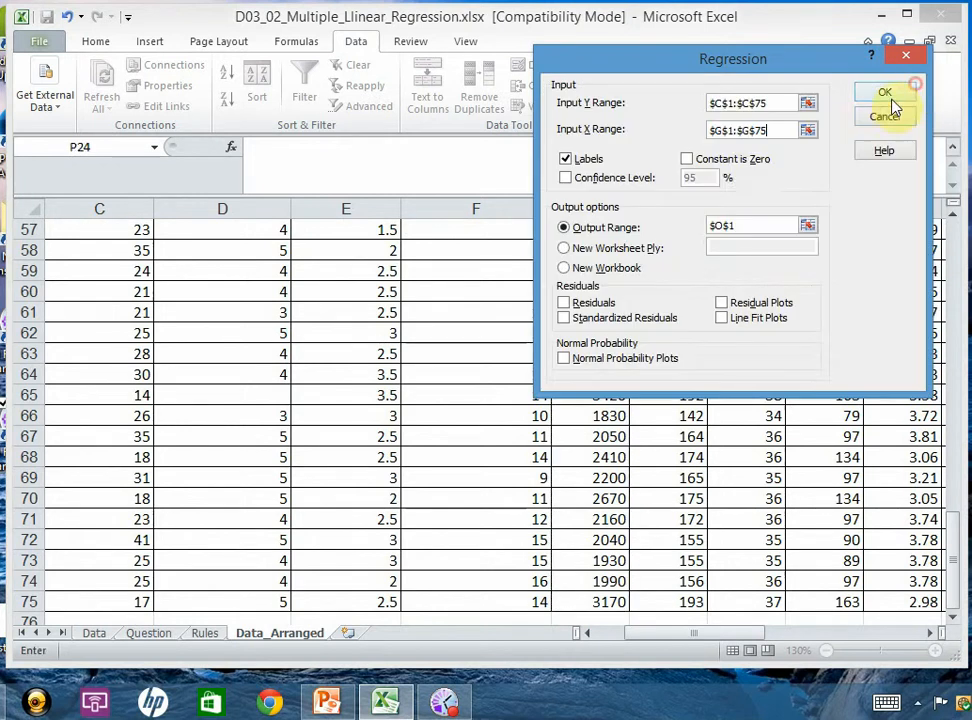
Set the output range to cell AA1 and run the weight-only regression
click(807, 227)
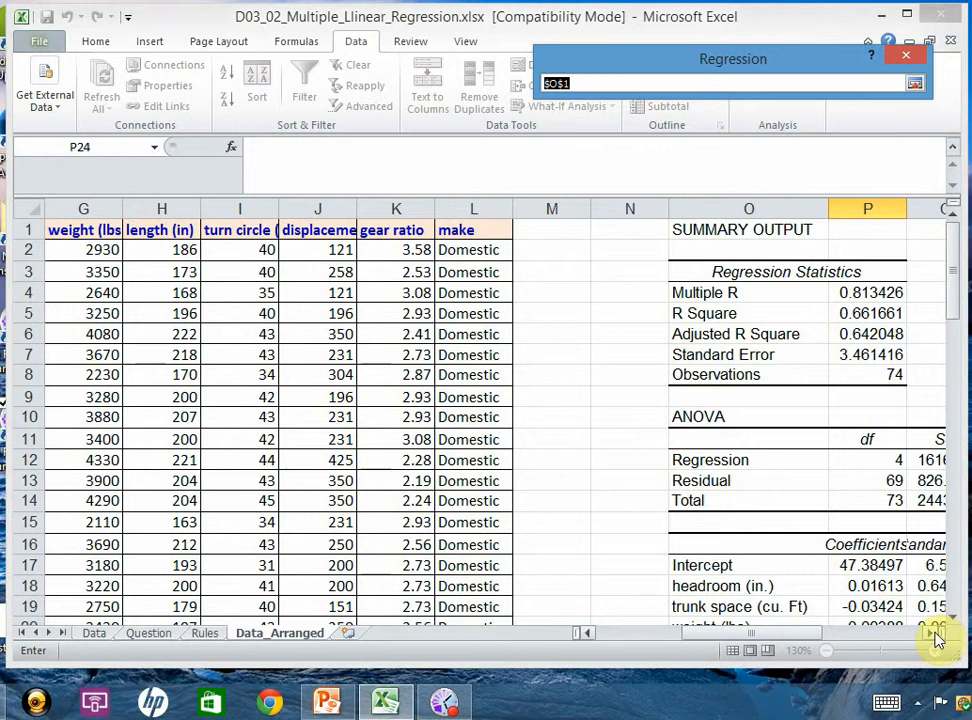
click(937, 638)
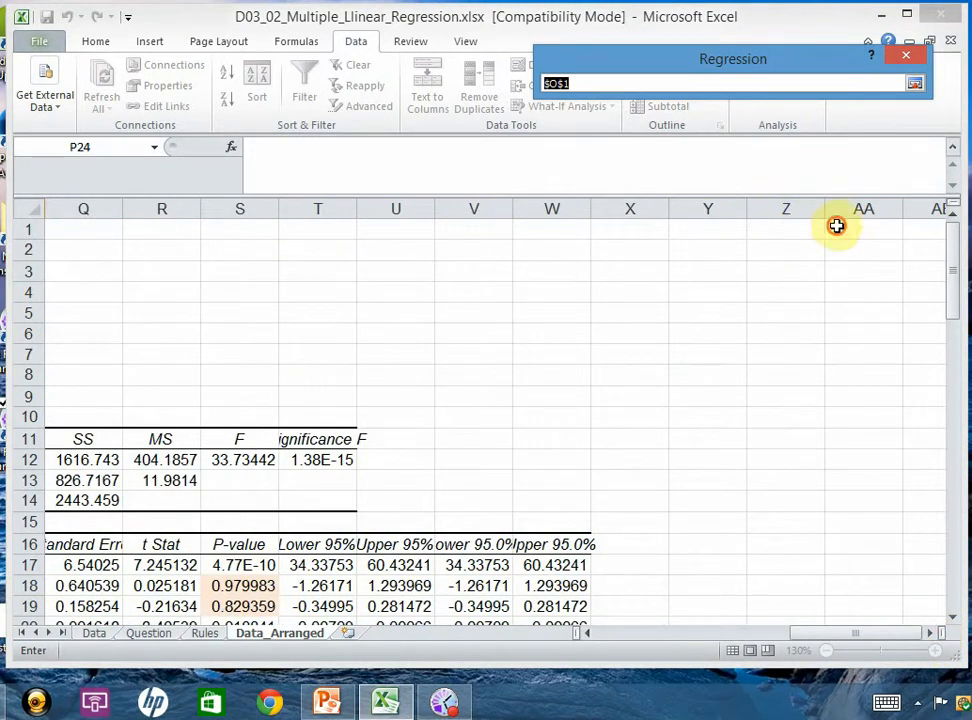
click(837, 226)
click(914, 83)
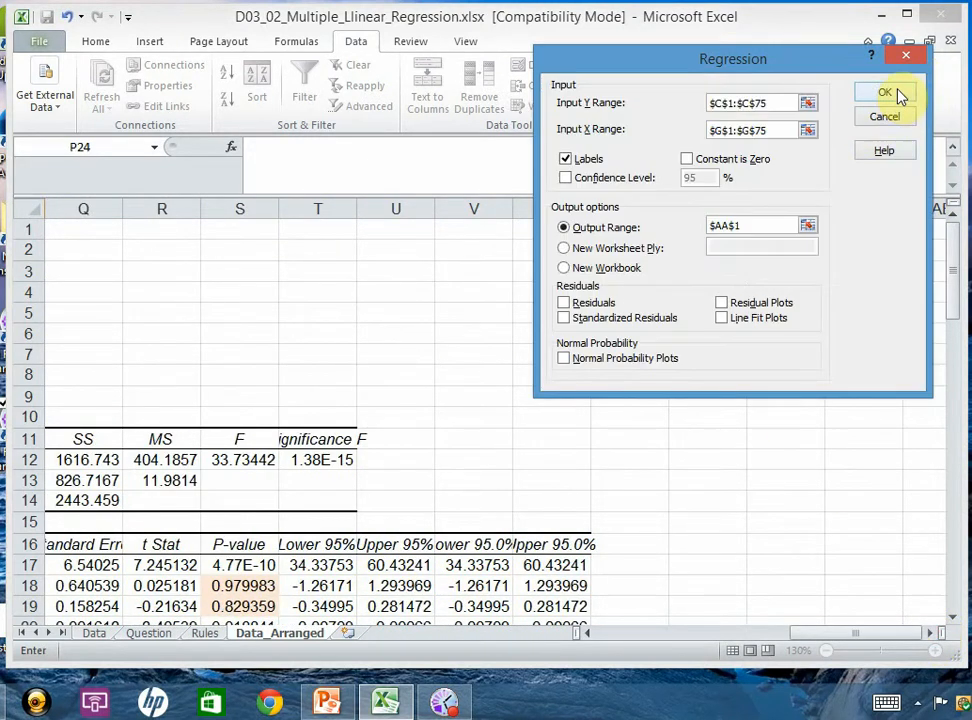
click(885, 93)
Examine the coefficients, ANOVA and summary statistics of the weight-only regression output
click(737, 443)
scroll(727, 481, down, 2)
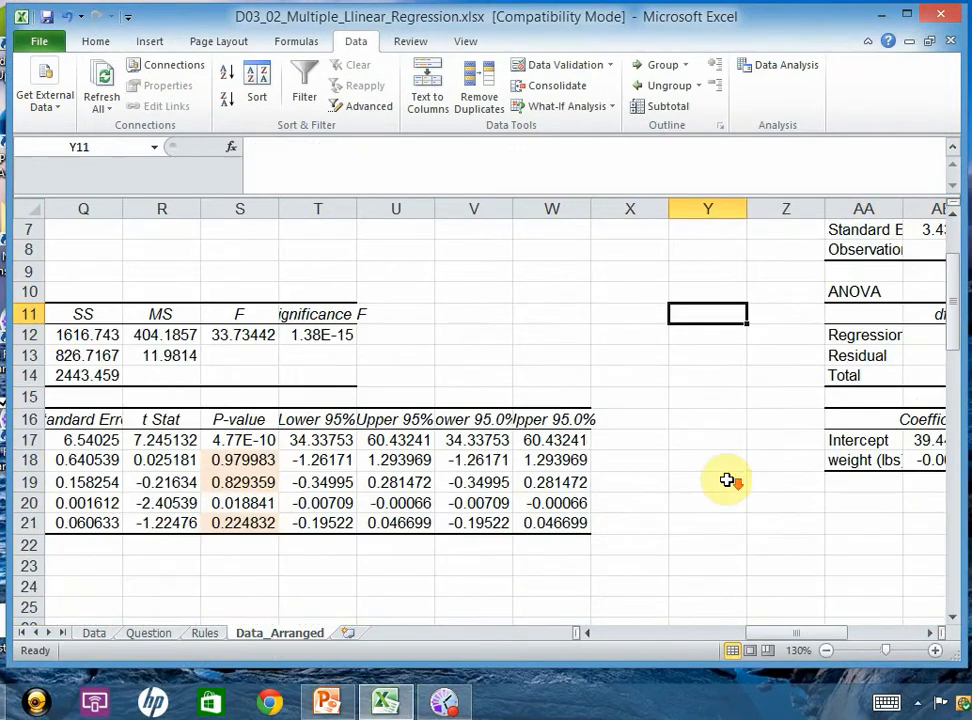
drag(760, 636, 814, 637)
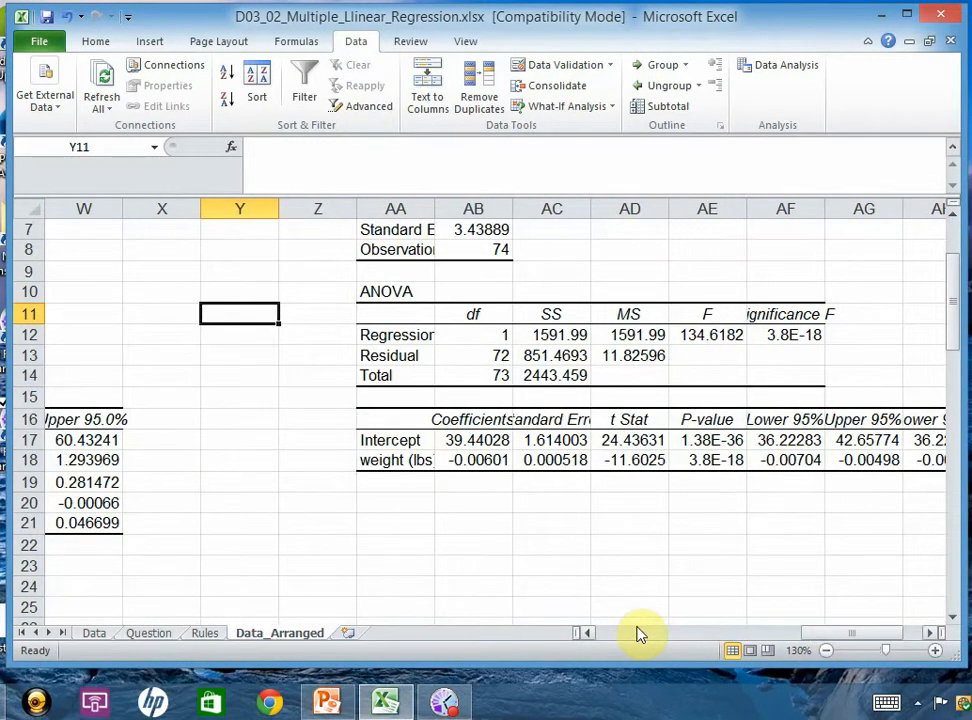
scroll(640, 634, up, 1)
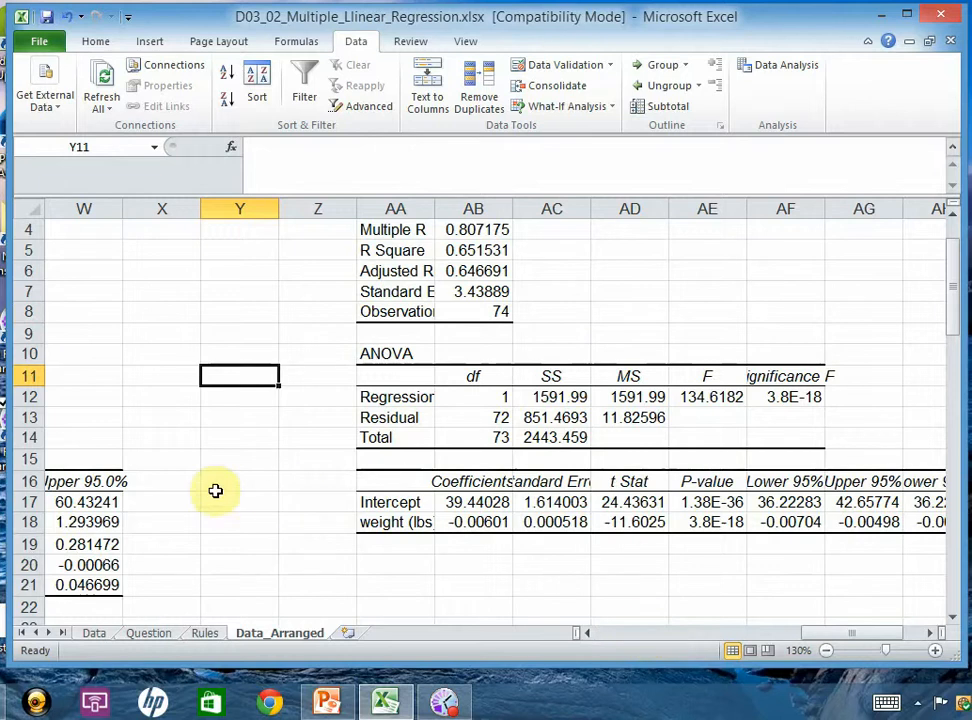
scroll(533, 464, up, 1)
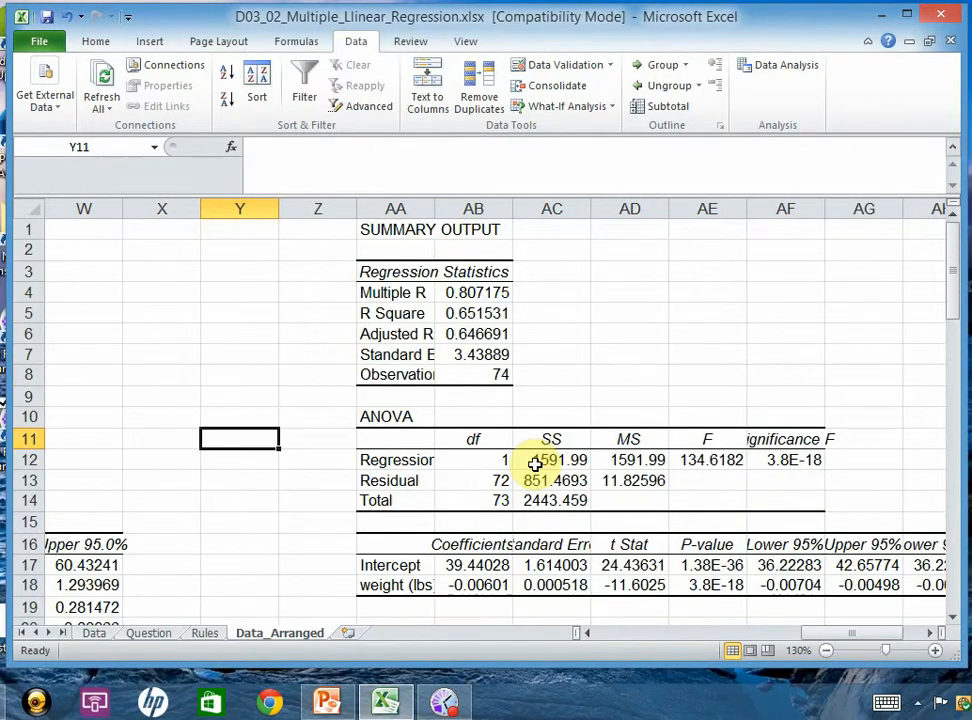
Compare the adjusted R square of the four-variable model with that of the weight-only model
drag(816, 633, 738, 644)
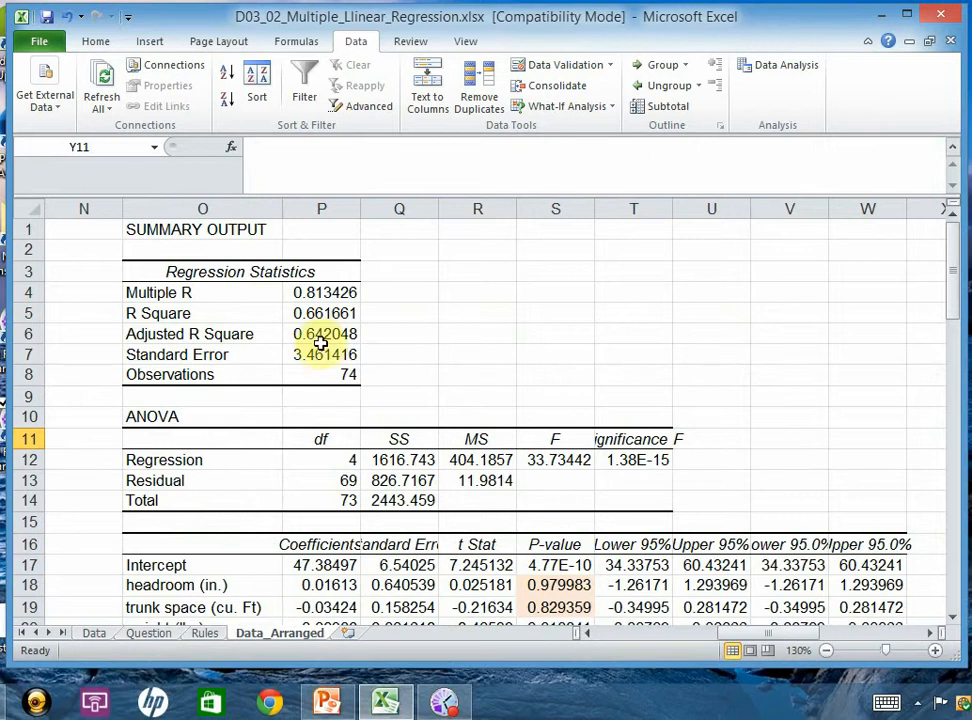
click(320, 340)
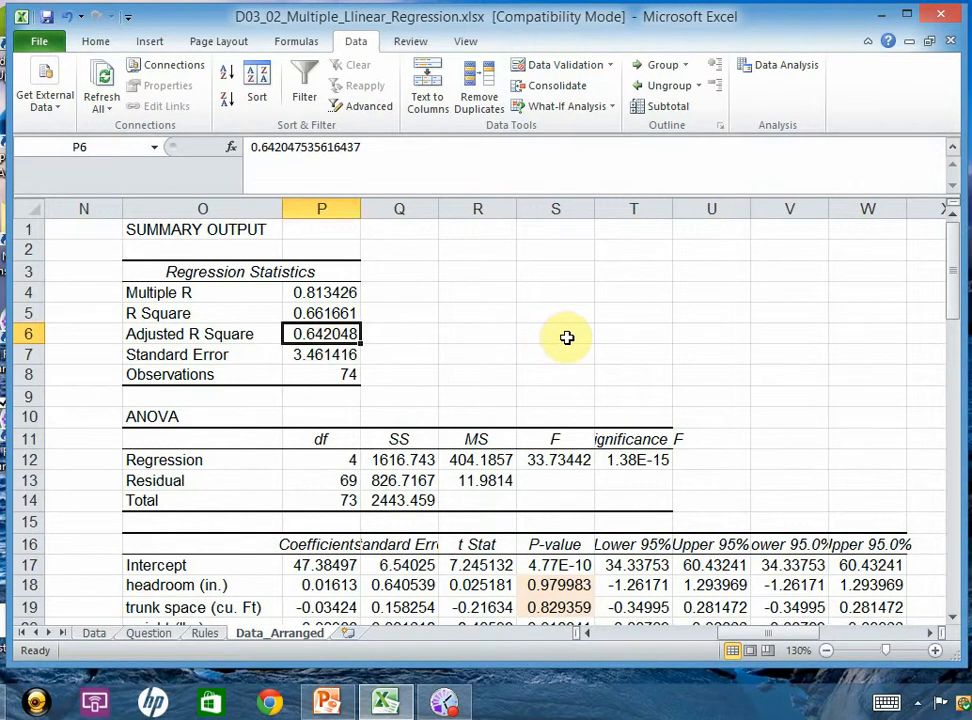
key(Right)
key(Right)
key(Right)
key(Right)
key(Right)
key(Right)
key(Right)
key(Right)
key(Right)
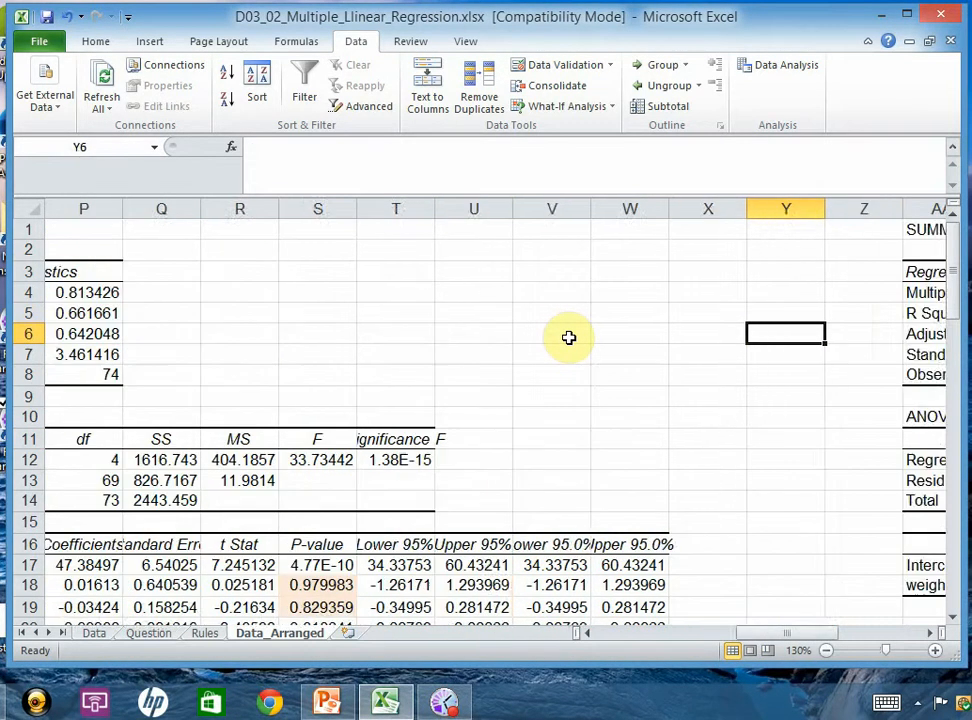
key(Right)
key(Right)
key(Right)
key(Right)
key(Left)
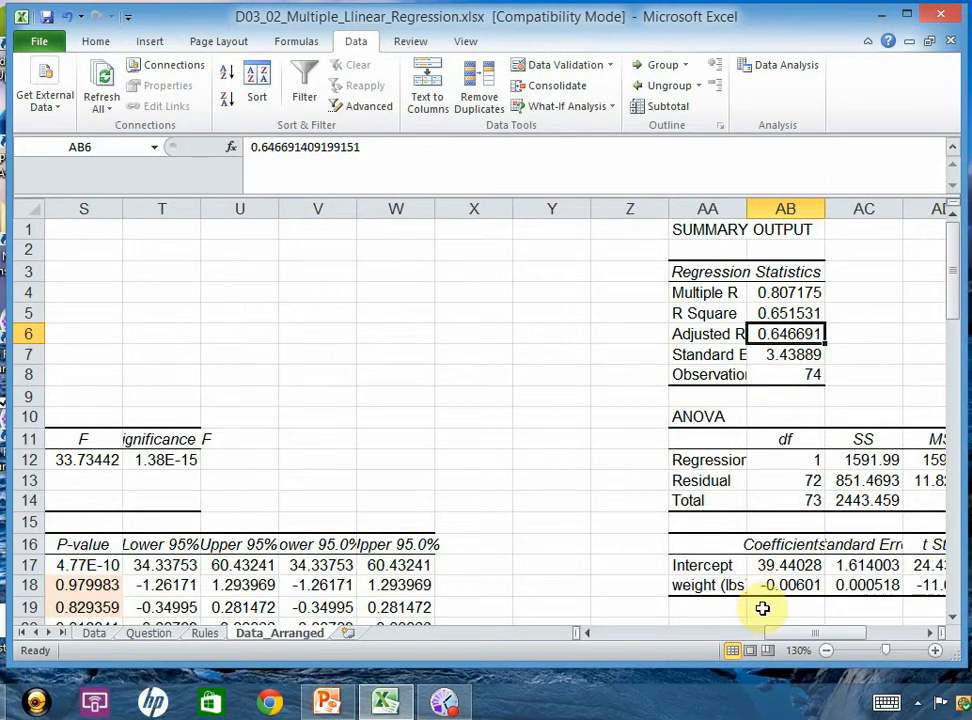
drag(800, 633, 857, 640)
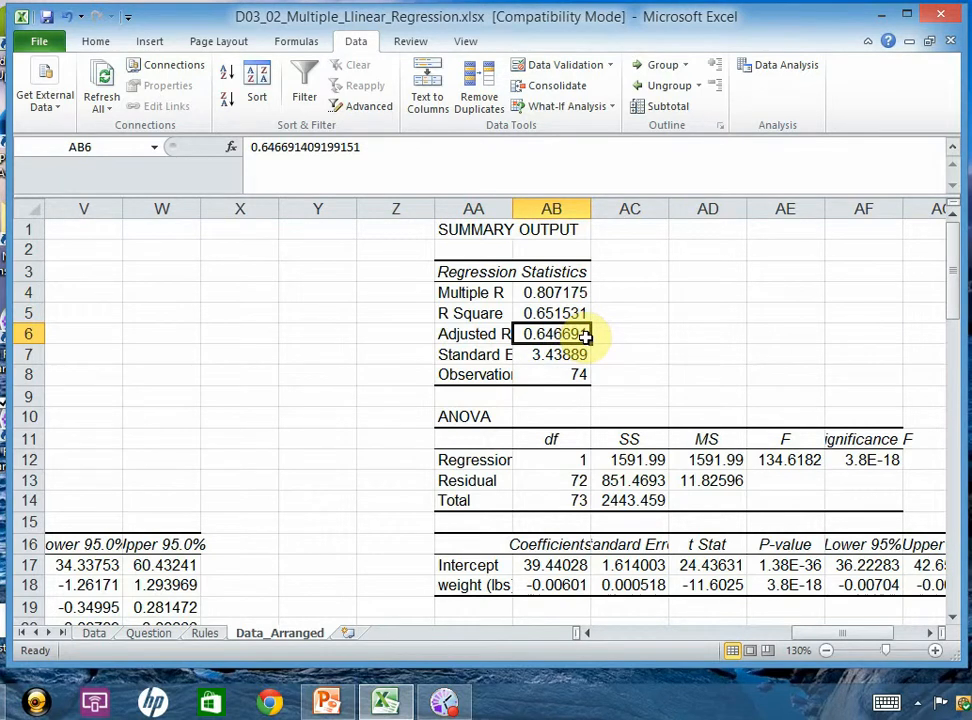
Compare the Significance F values of the four-variable and weight-only regression models
drag(831, 634, 796, 651)
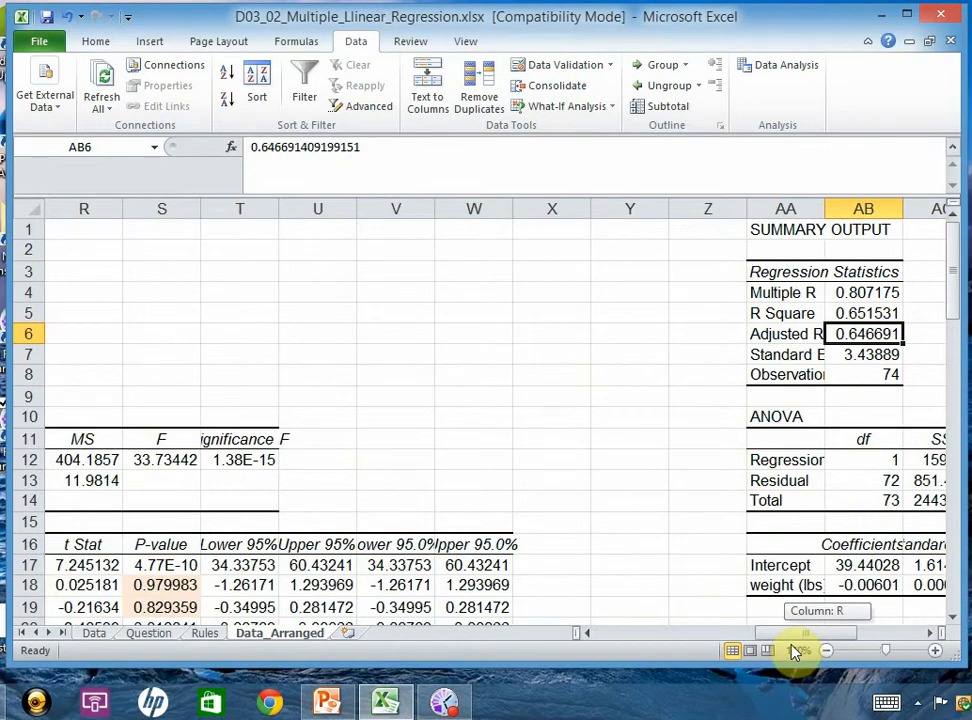
click(240, 459)
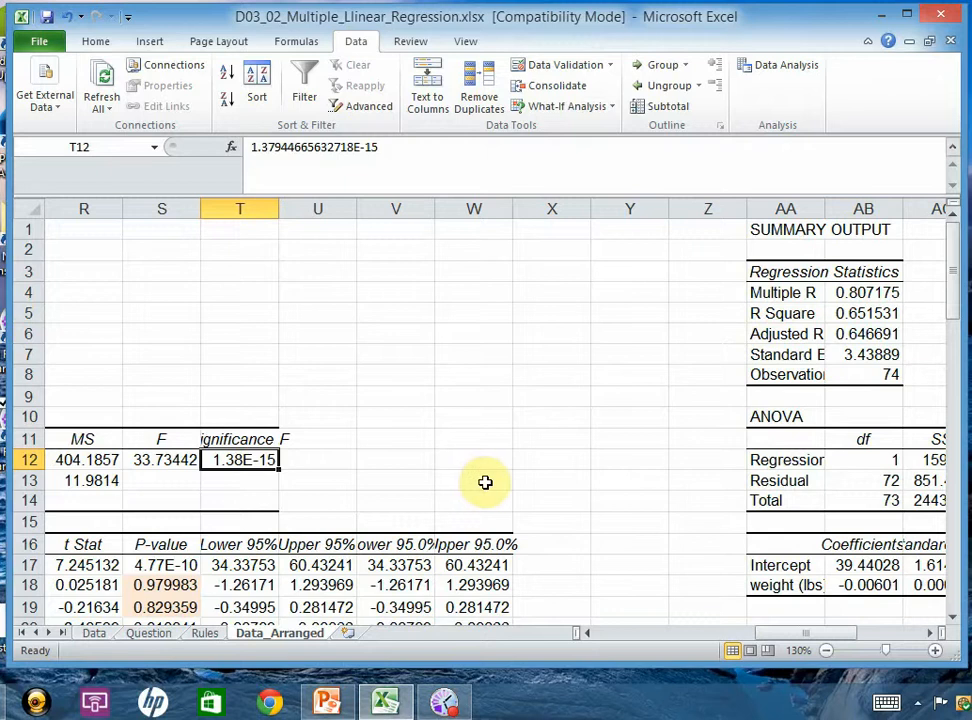
key(Right)
key(Right)
key(Right)
key(Right)
key(Right)
key(Right)
key(Right)
key(Right)
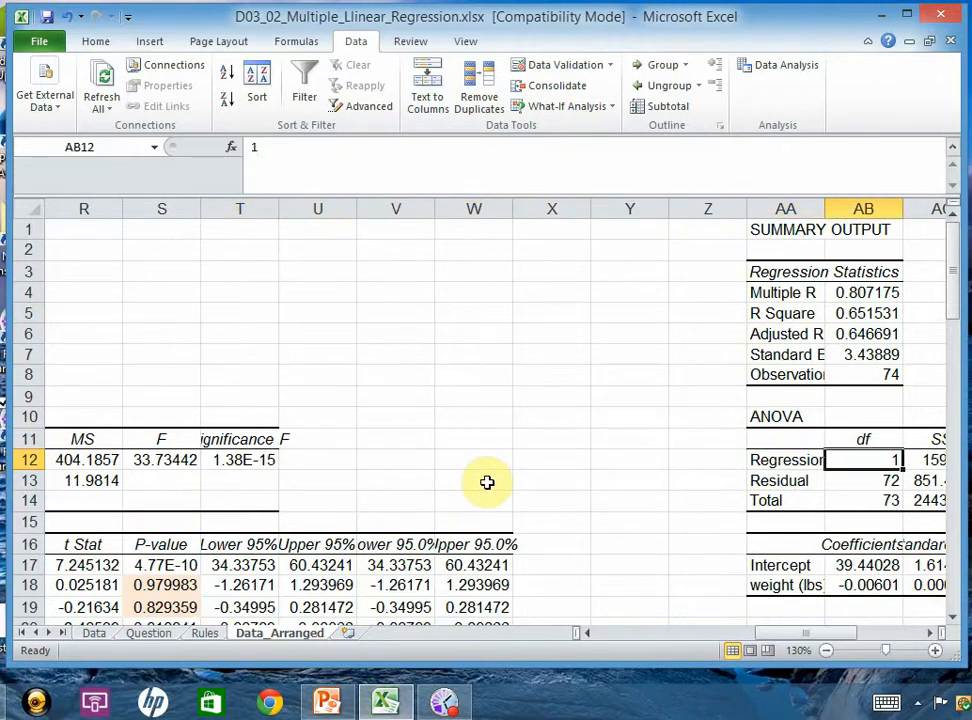
key(Right)
key(Right)
key(Right)
key(Right)
key(Right)
key(Left)
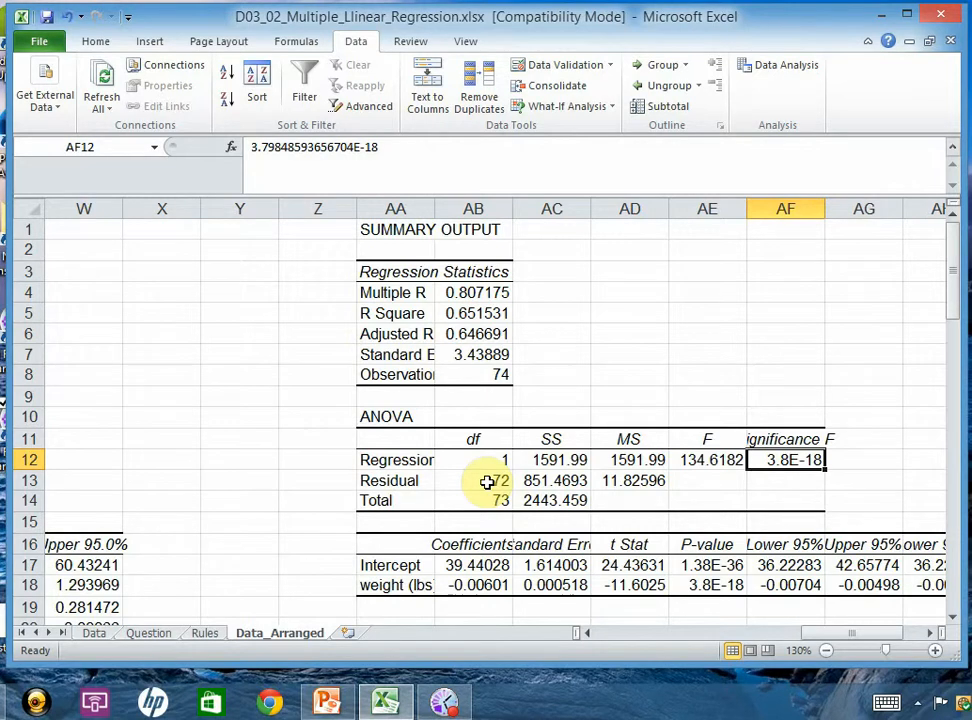
key(Left)
key(Left)
key(Left)
key(Left)
key(Left)
key(Left)
key(Left)
key(Left)
key(Left)
key(Left)
key(Left)
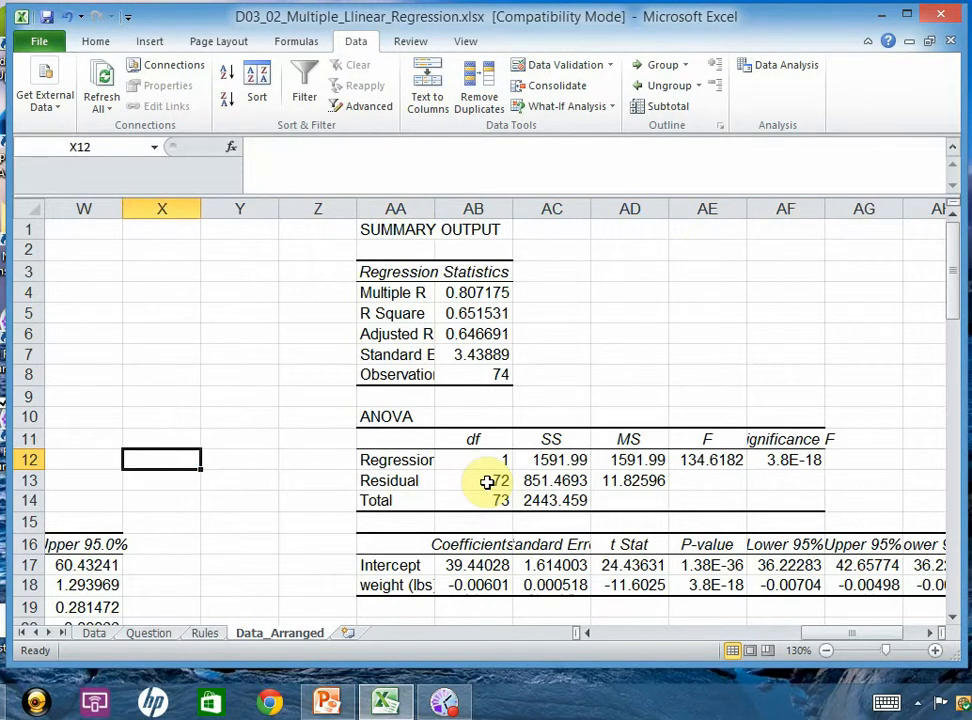
key(Left)
key(Left)
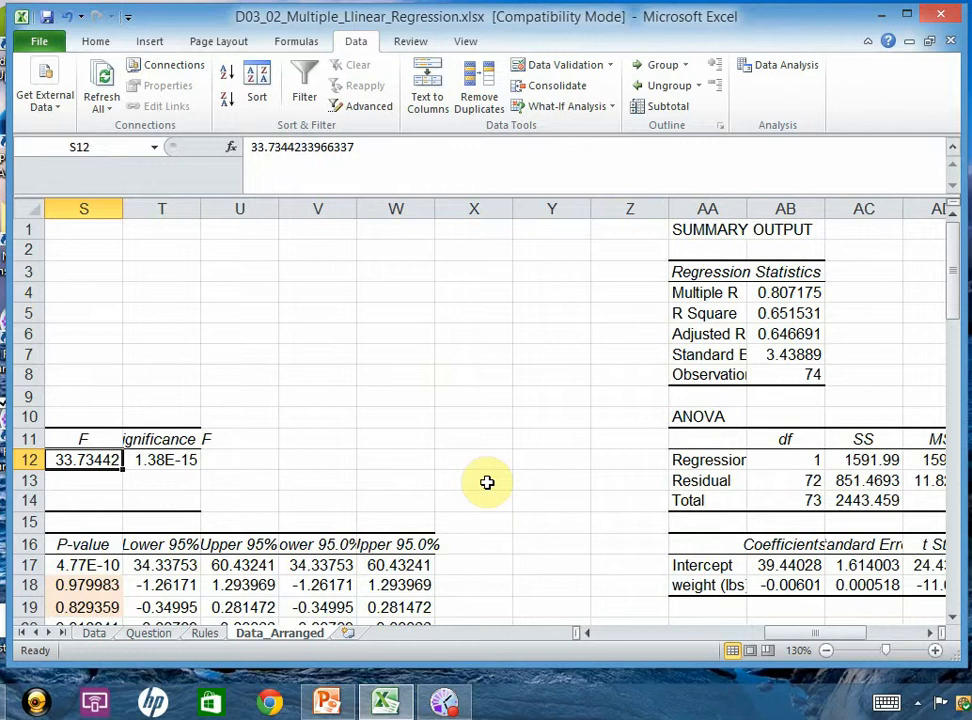
click(190, 460)
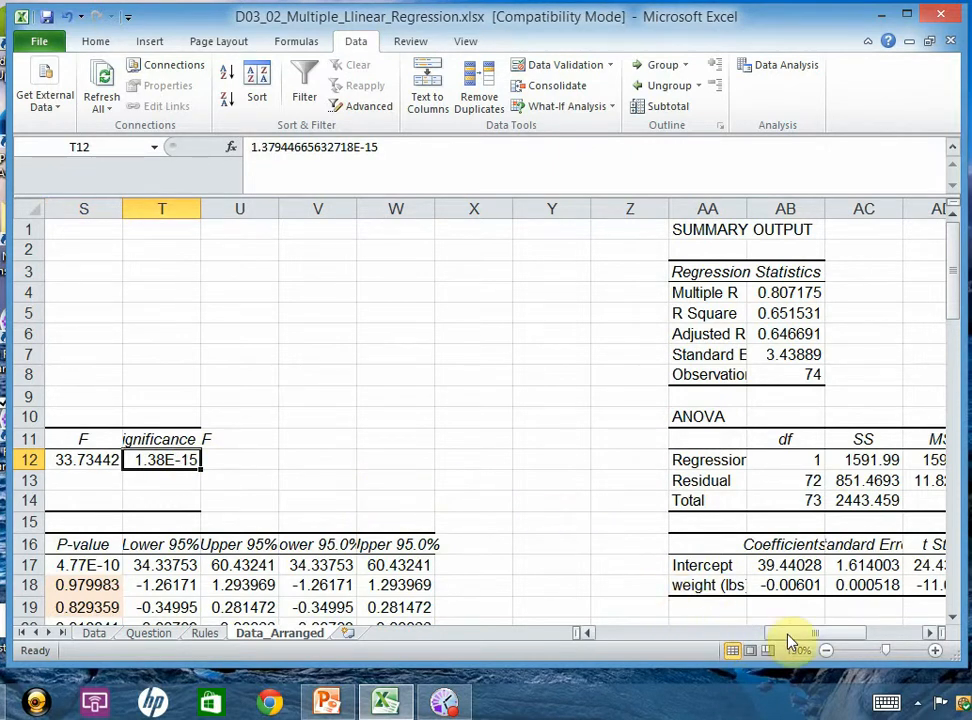
drag(789, 634, 845, 644)
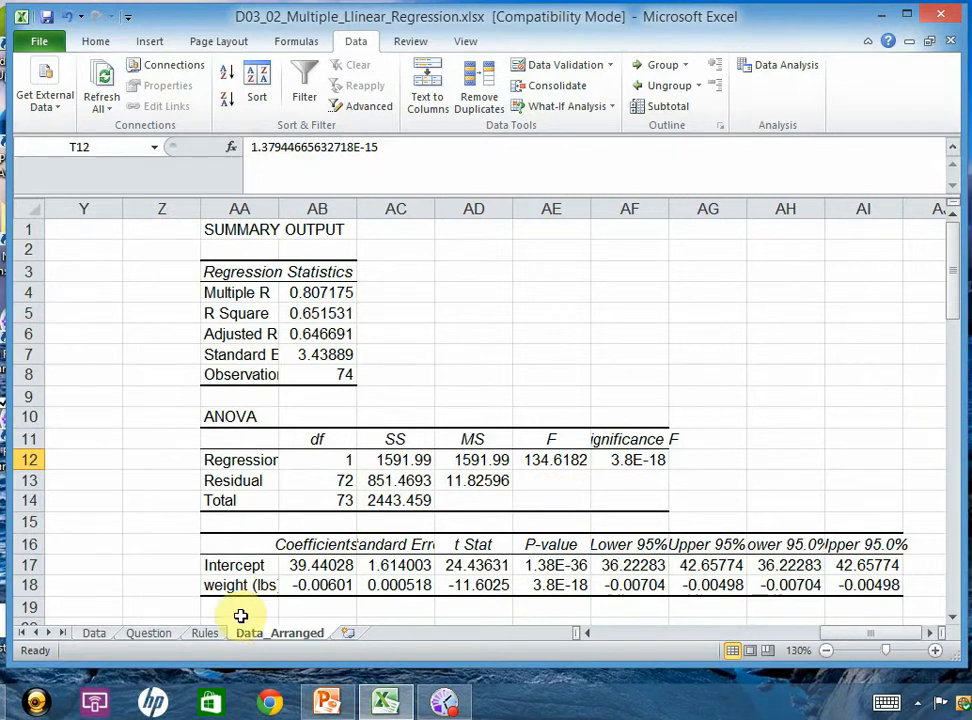
Open the Rules sheet to review the guidelines for choosing between regression models
click(205, 633)
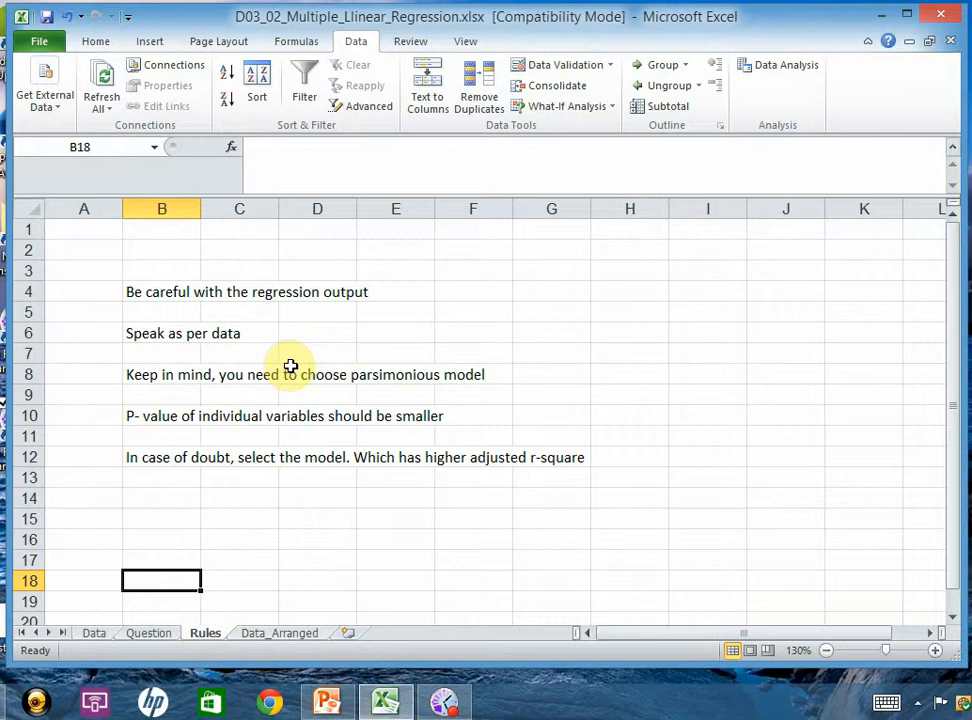
Examine the coefficients and P-values of the four-variable regression on the Data_Arranged sheet
click(267, 640)
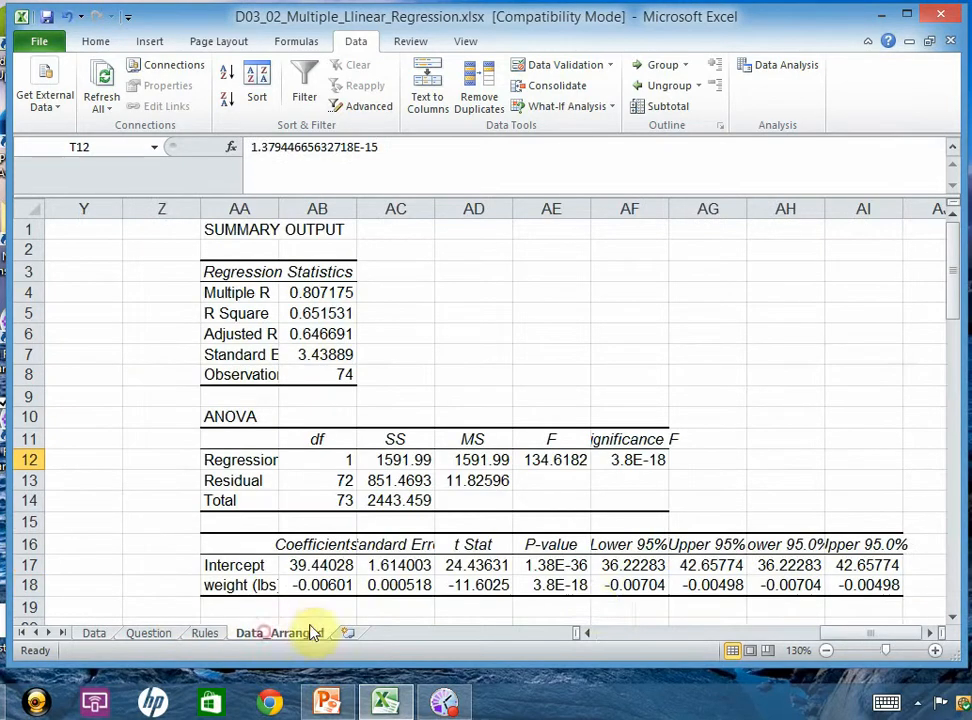
drag(829, 638, 712, 652)
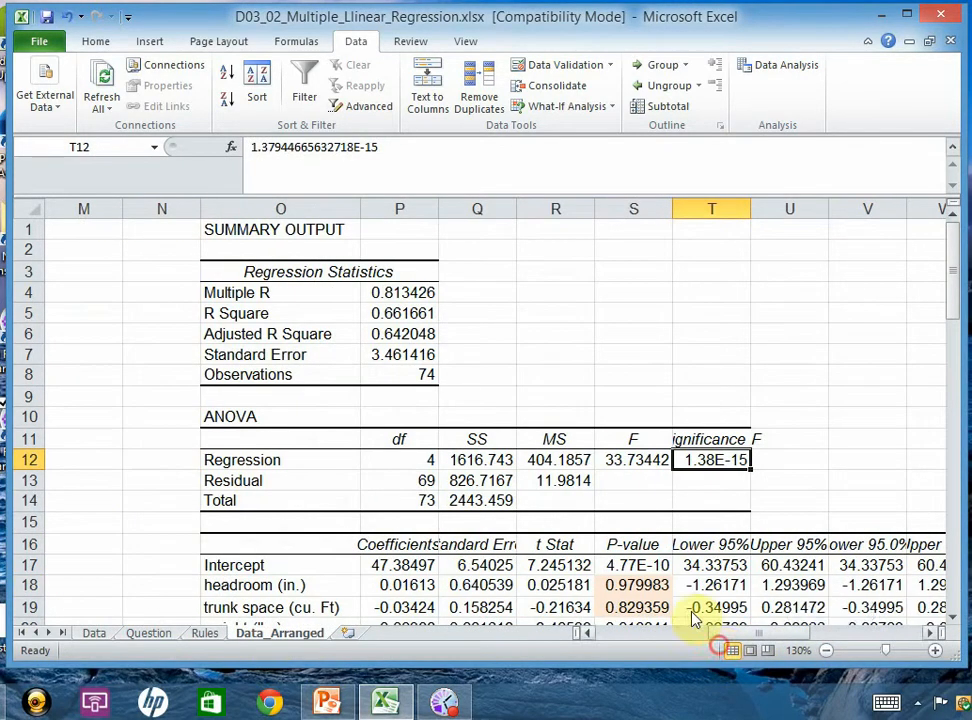
scroll(560, 397, down, 2)
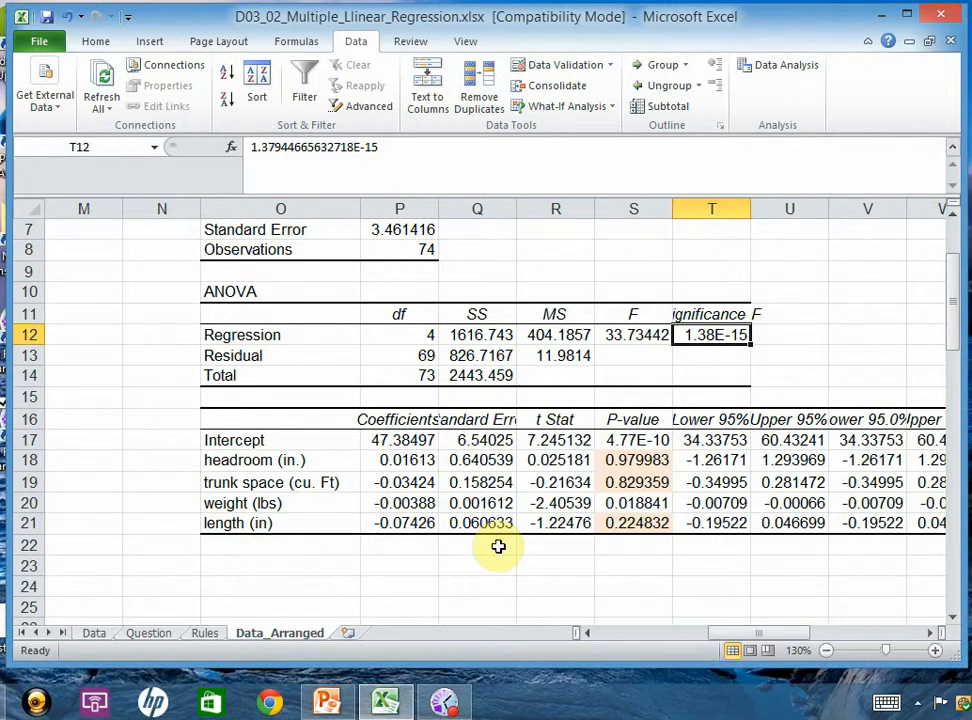
Review the model-selection guidelines on the Rules sheet one by one, from speaking as per data to the adjusted r-square rule
click(206, 634)
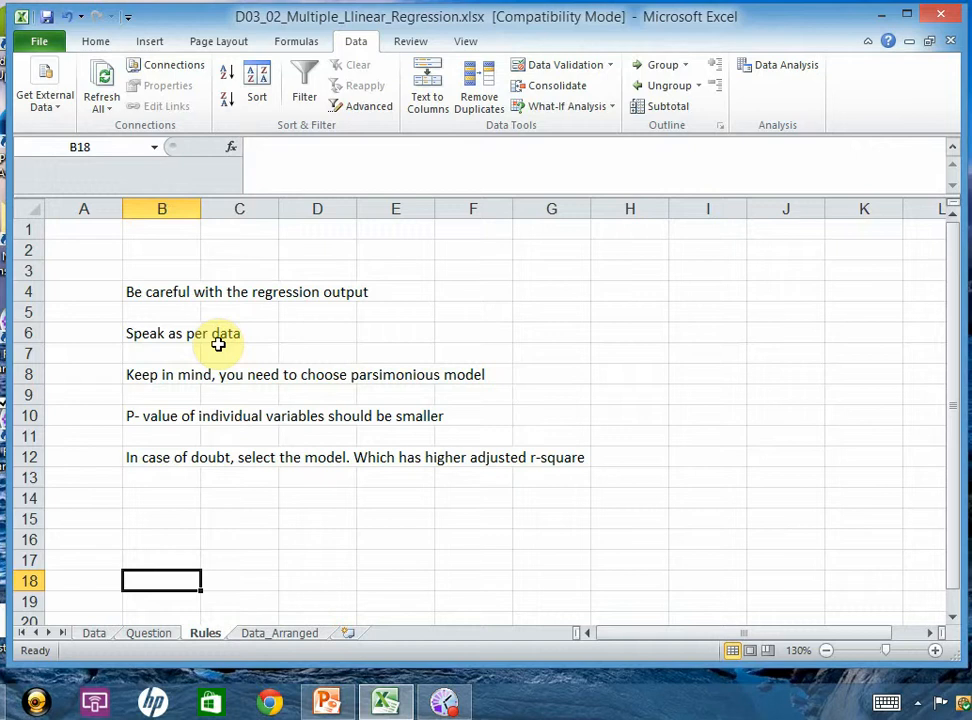
click(153, 340)
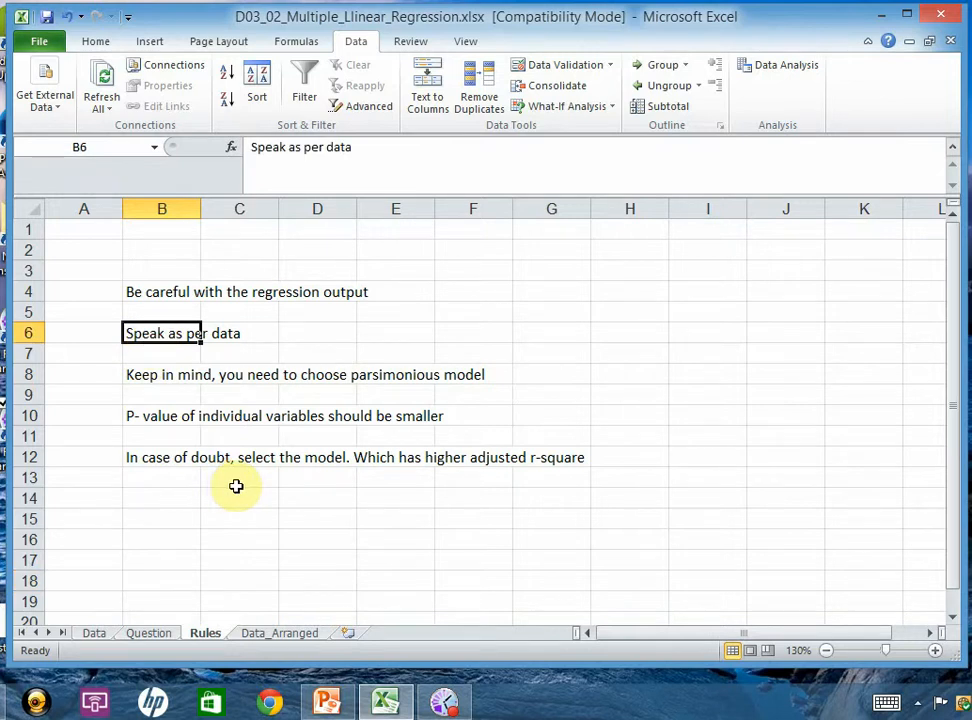
click(150, 376)
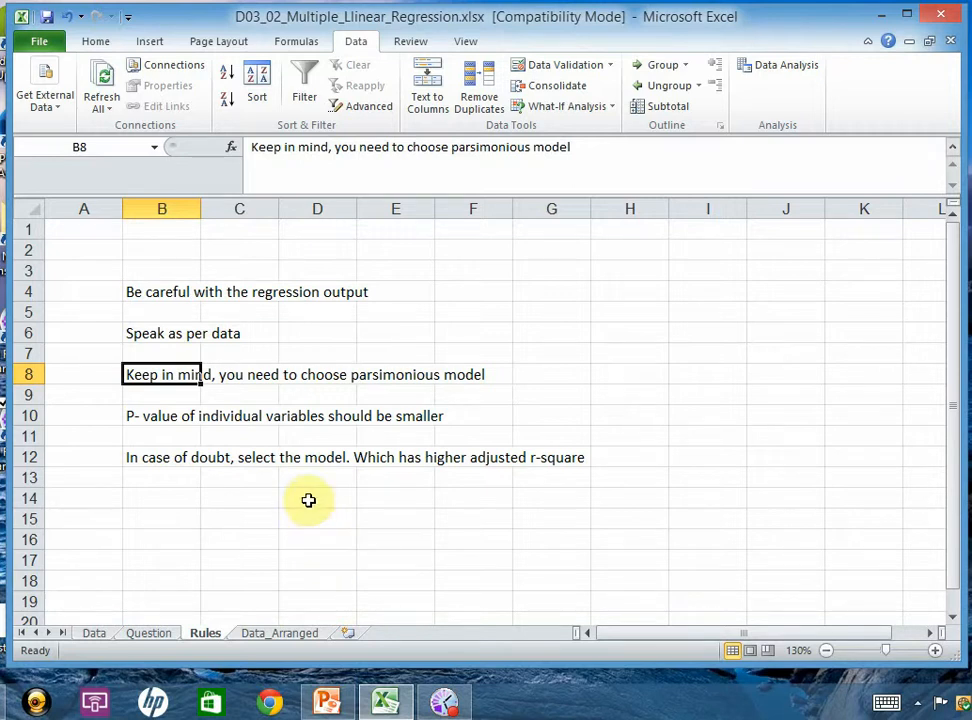
click(148, 416)
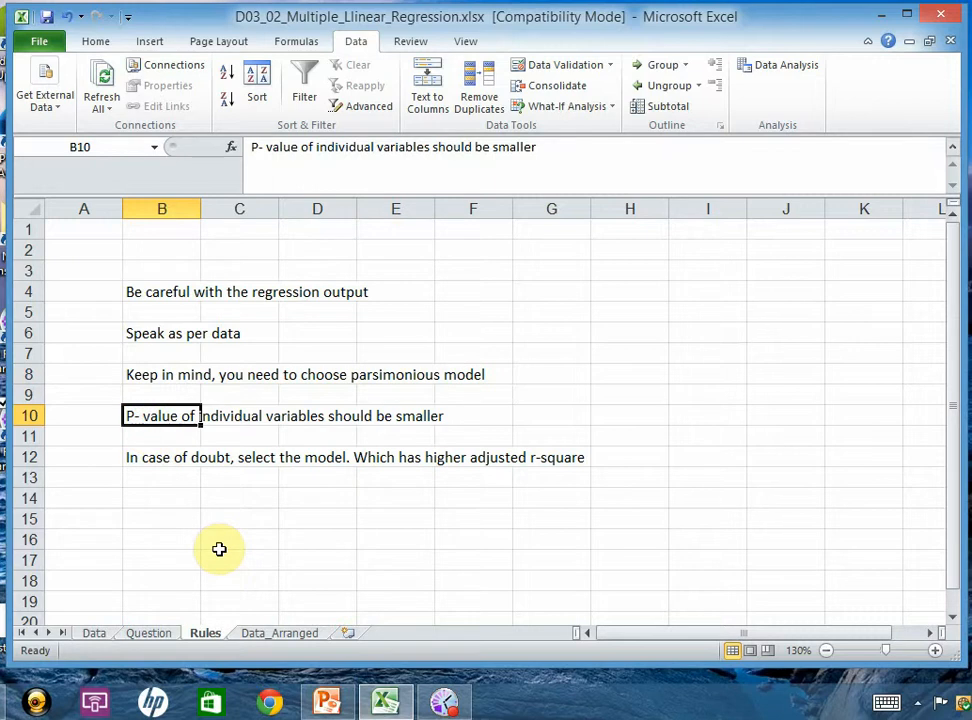
click(157, 457)
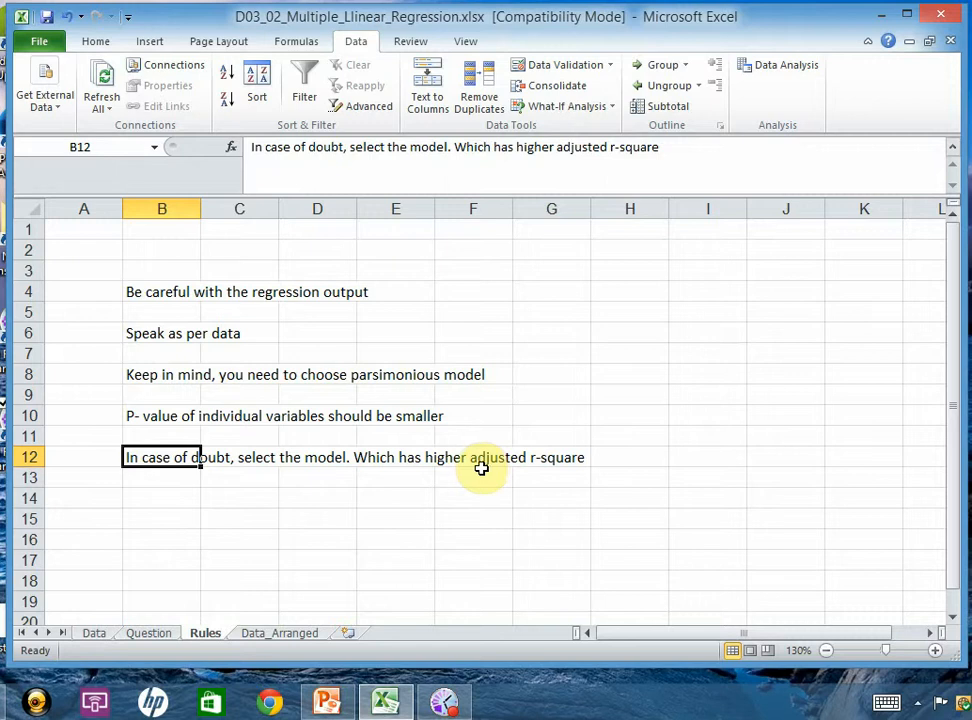
Check the adjusted R Square of the weight-only regression on the Data_Arranged sheet
click(298, 635)
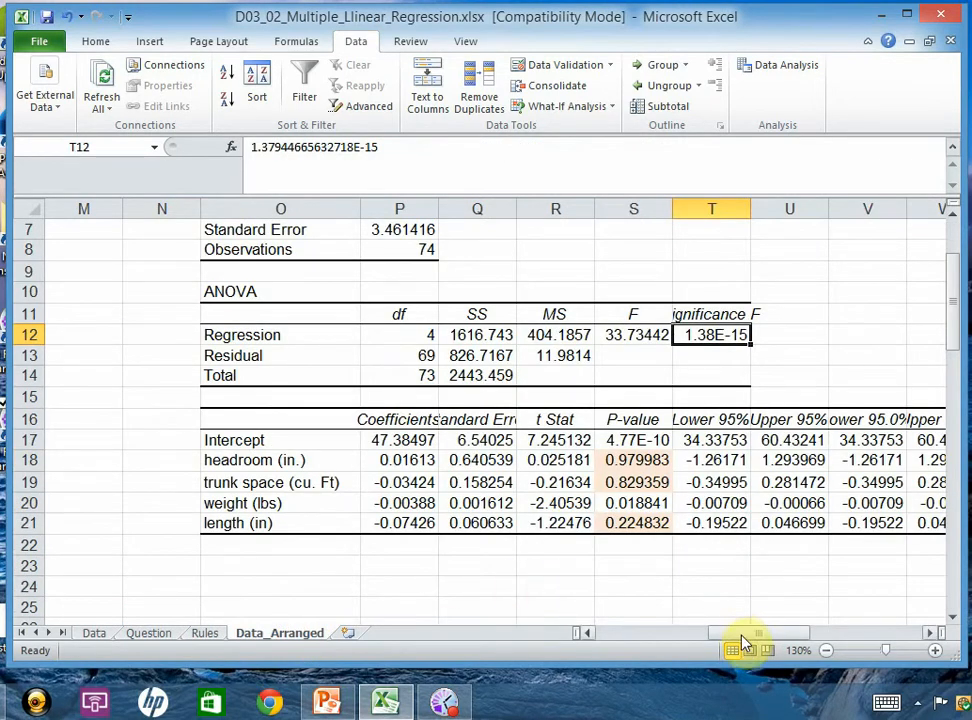
scroll(699, 557, up, 2)
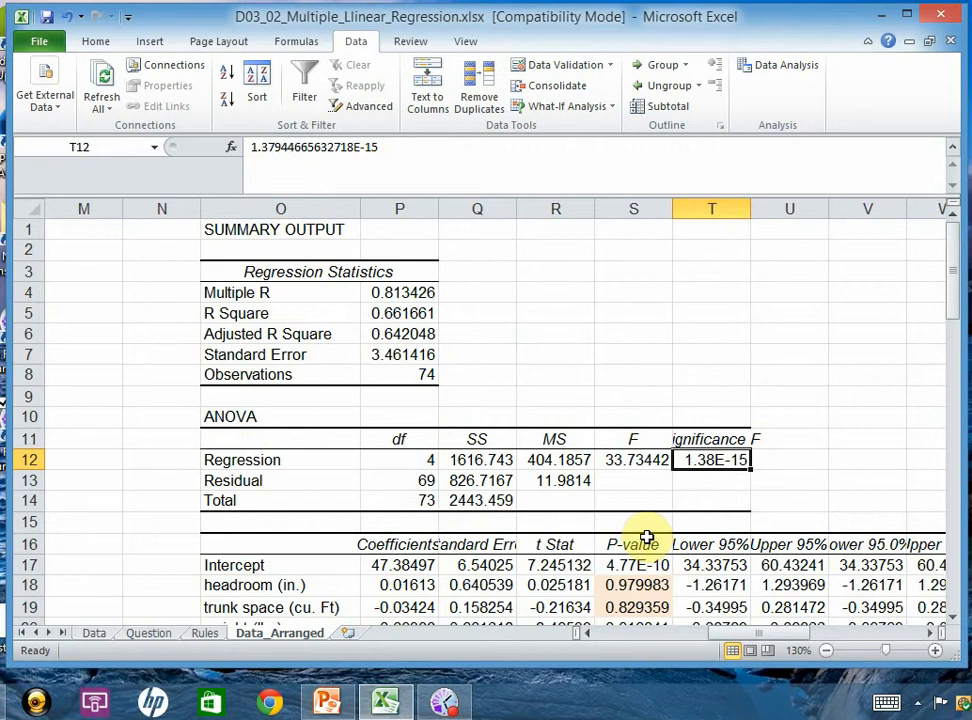
drag(738, 633, 866, 632)
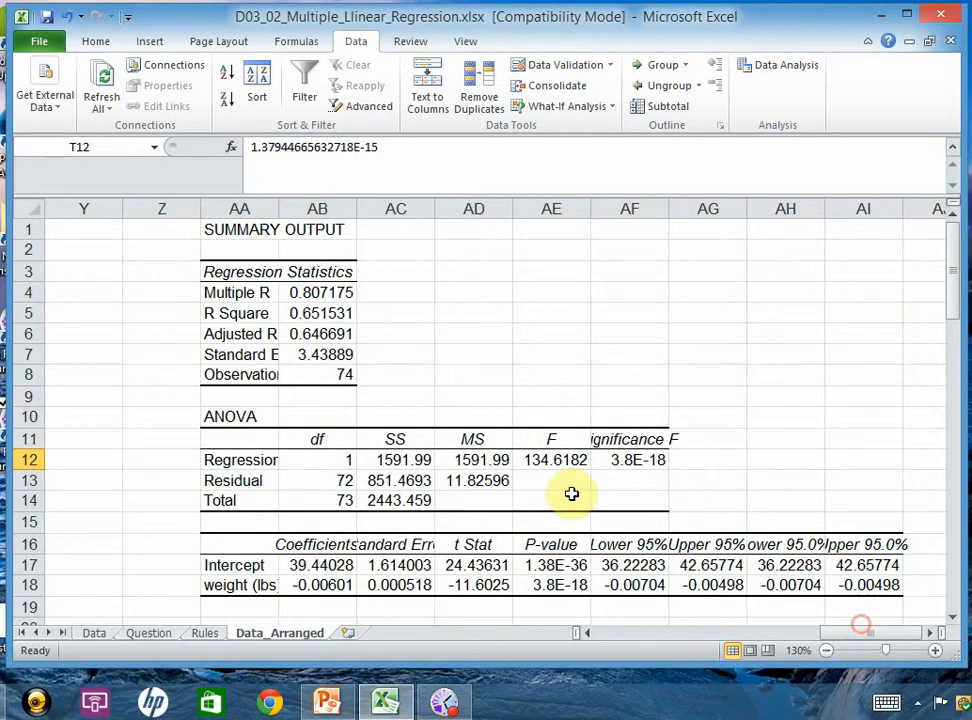
click(345, 333)
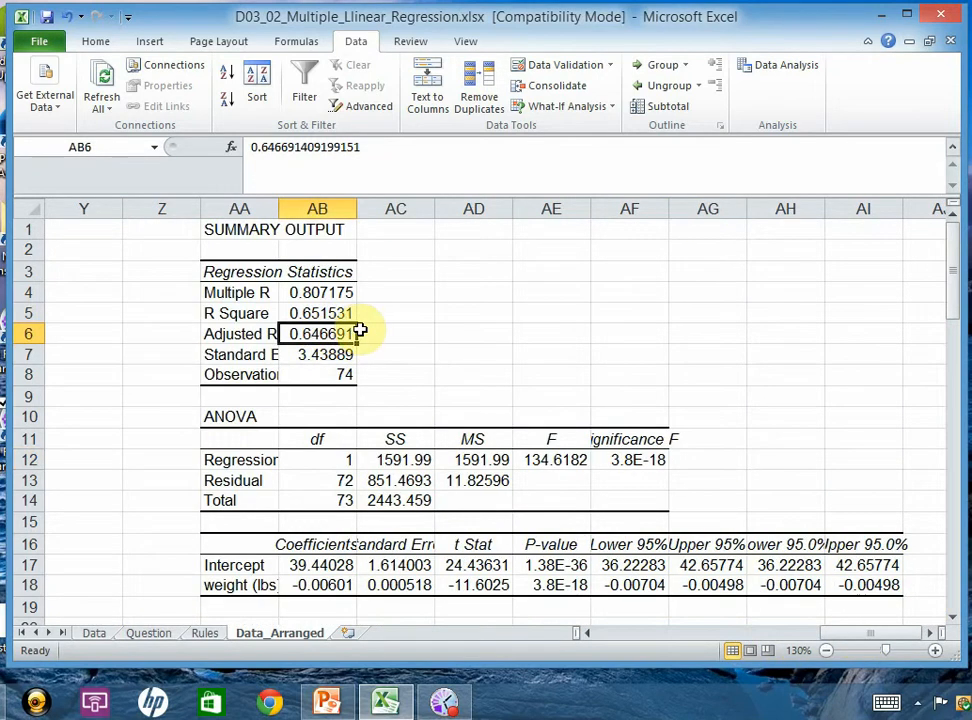
Review the headroom, trunk space and length predictors in the four-variable regression output and return to the Rules sheet
drag(828, 634, 690, 667)
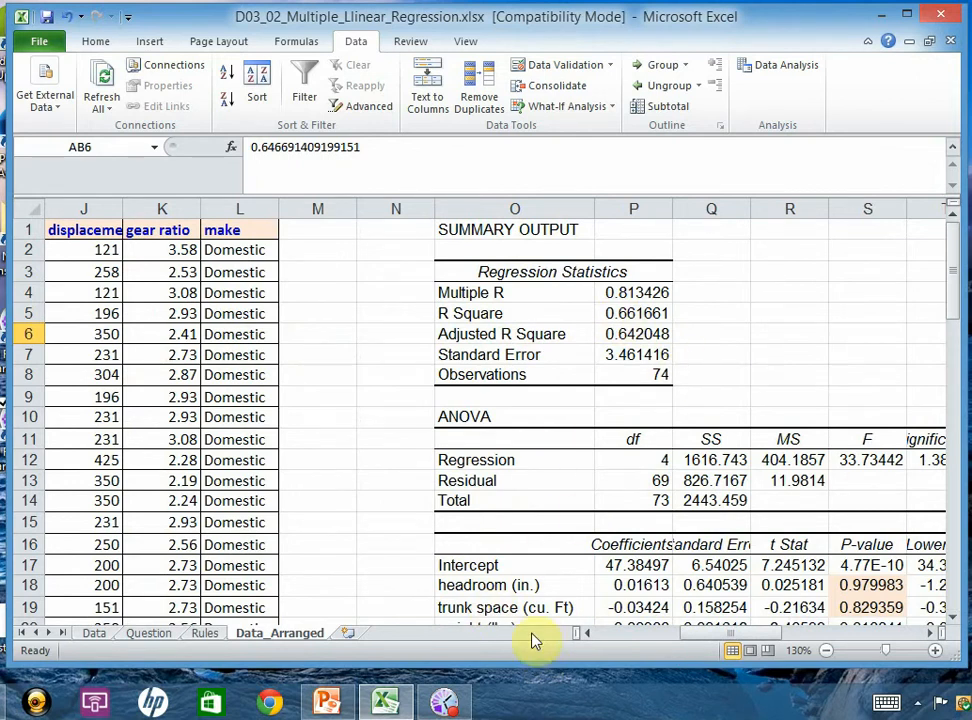
scroll(527, 618, down, 1)
click(494, 521)
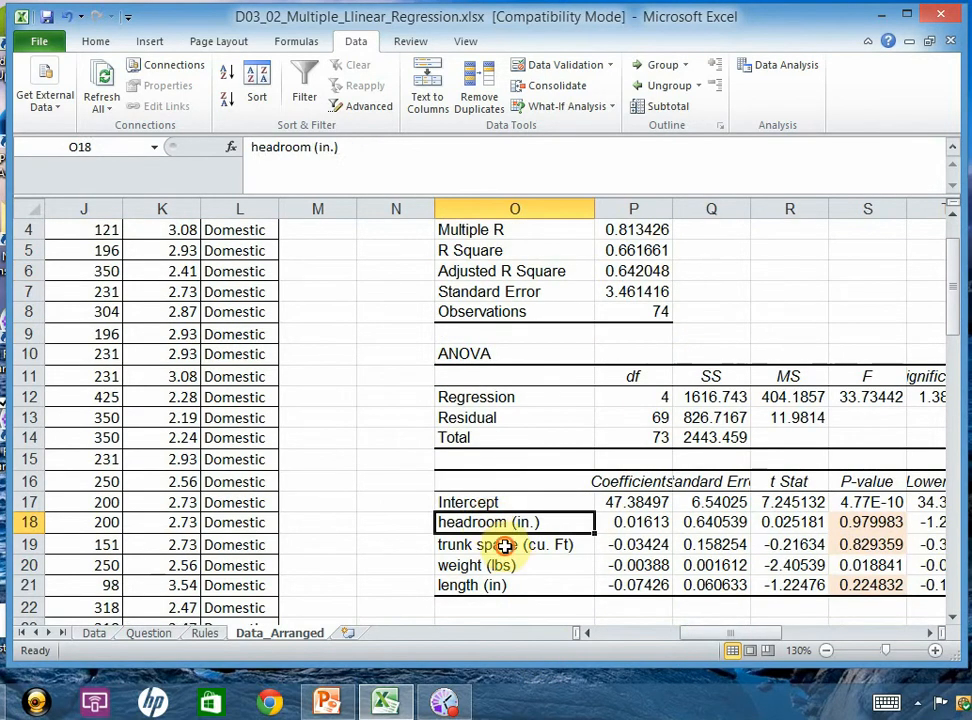
click(500, 546)
click(520, 585)
click(400, 543)
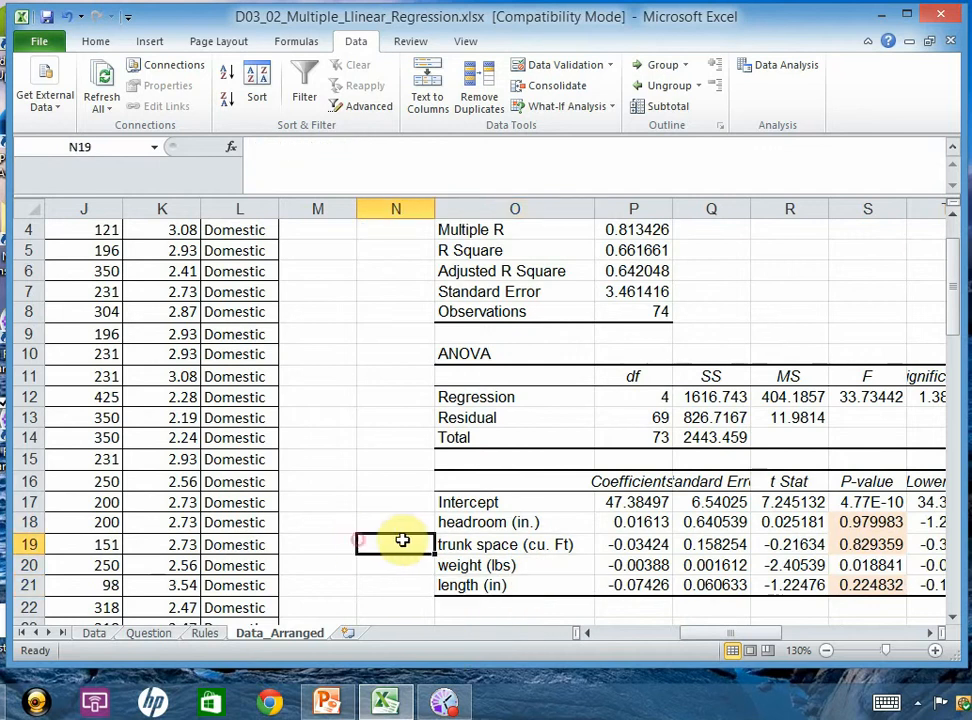
scroll(412, 540, up, 1)
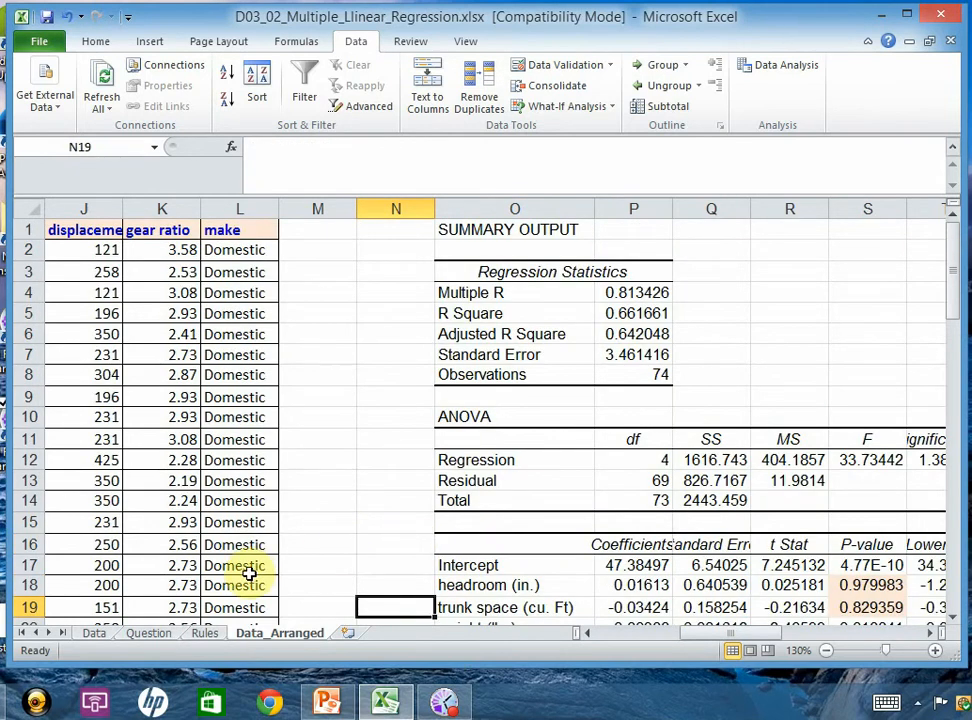
click(212, 632)
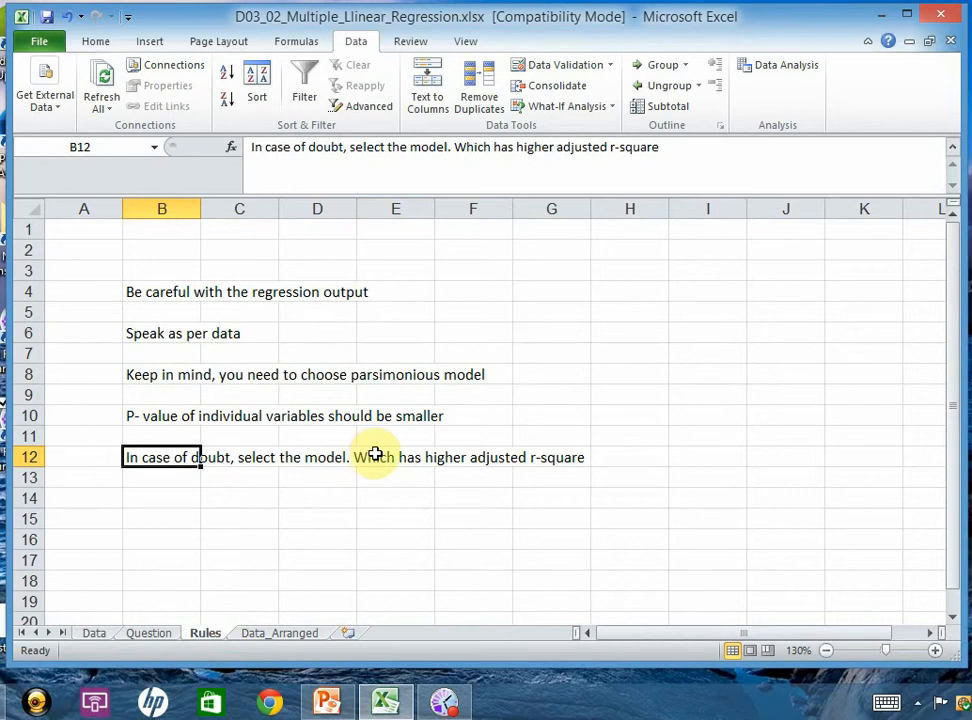